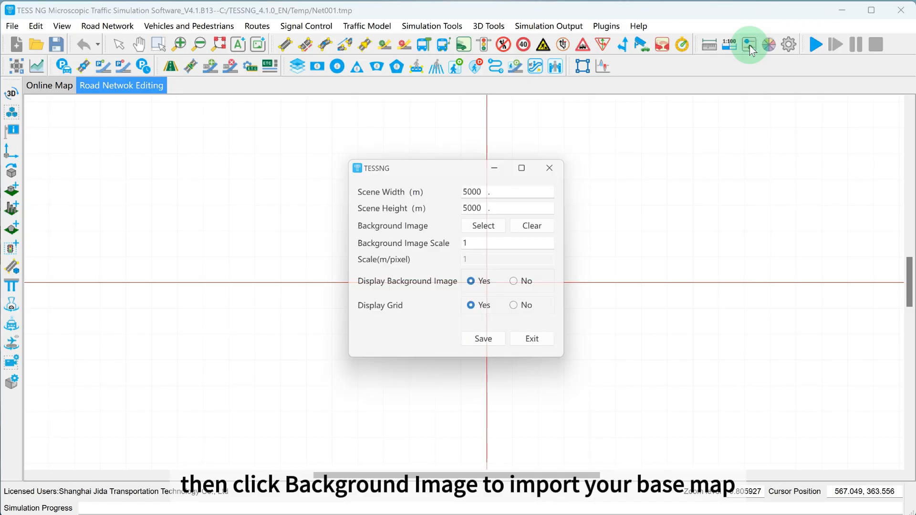
# Load Signal_Intersection_Background_Map.jpg from the Example folder's 1-Motorized Intersection subfolder as the background image
pyautogui.click(480, 227)
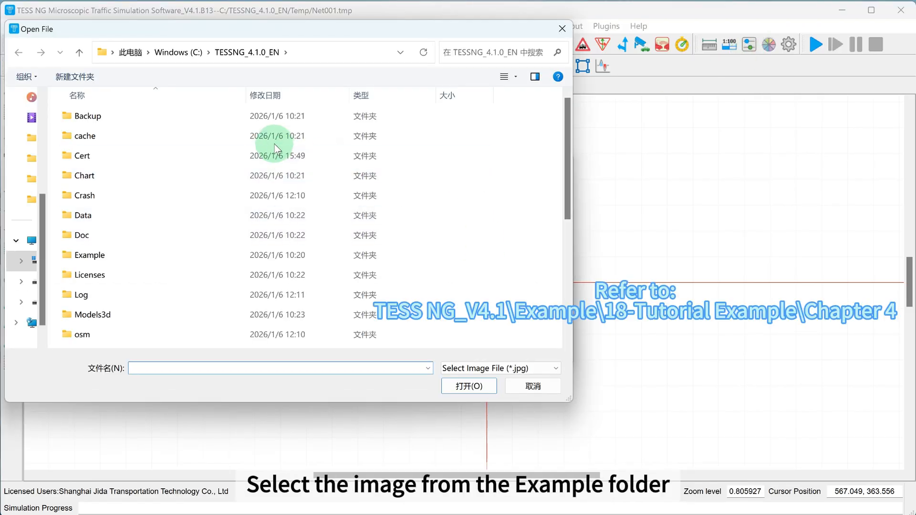
pyautogui.doubleClick(119, 257)
pyautogui.doubleClick(131, 116)
pyautogui.click(121, 136)
pyautogui.click(459, 386)
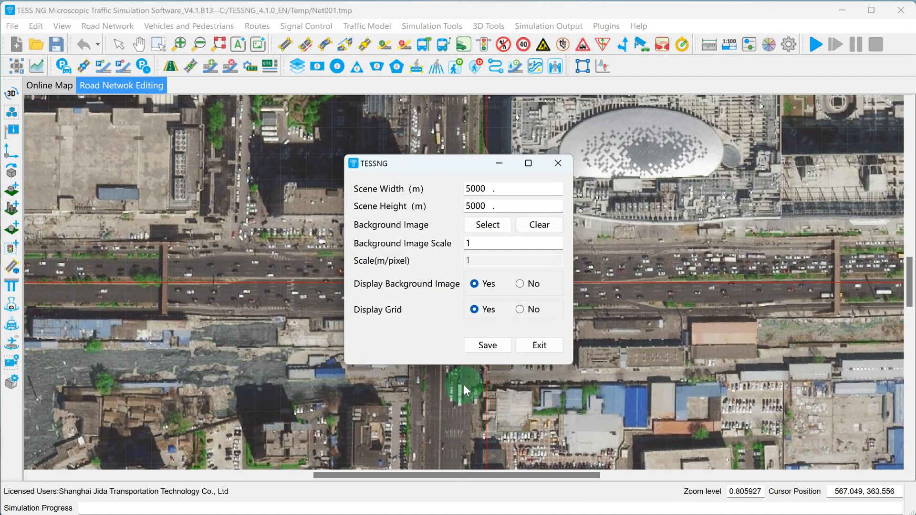
# Turn off the grid display and save the scene settings
pyautogui.click(475, 345)
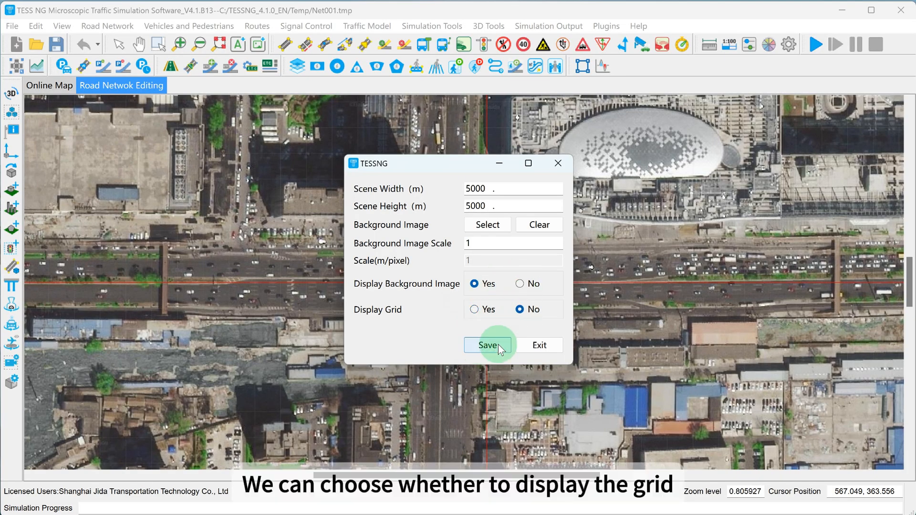
pyautogui.click(488, 345)
pyautogui.scroll(-5, 457, 236)
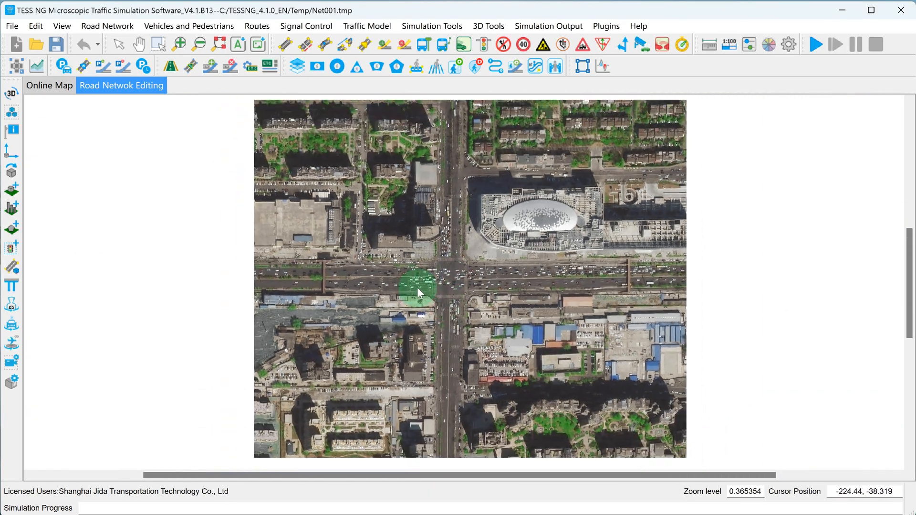
# Calibrate the ratio scale by measuring across the west approach's eastbound lanes and setting the actual distance to 24 m
pyautogui.scroll(10, 417, 287)
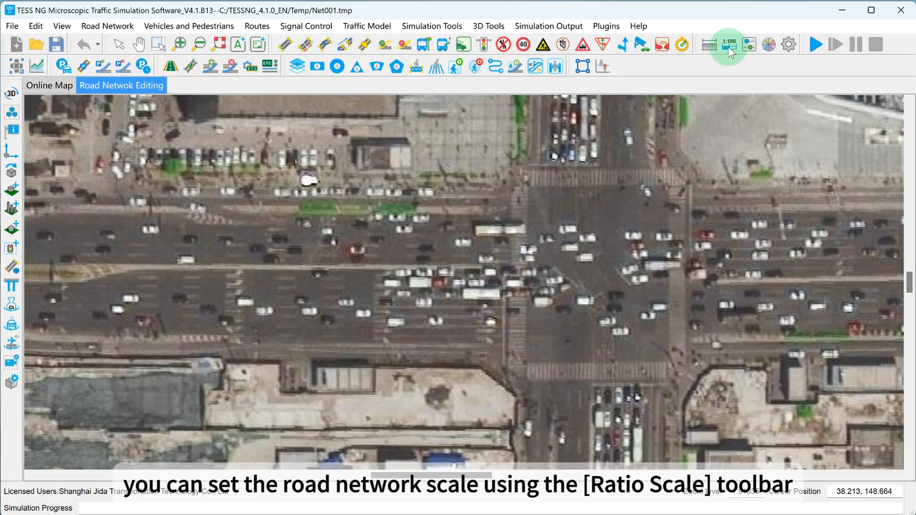
pyautogui.click(730, 48)
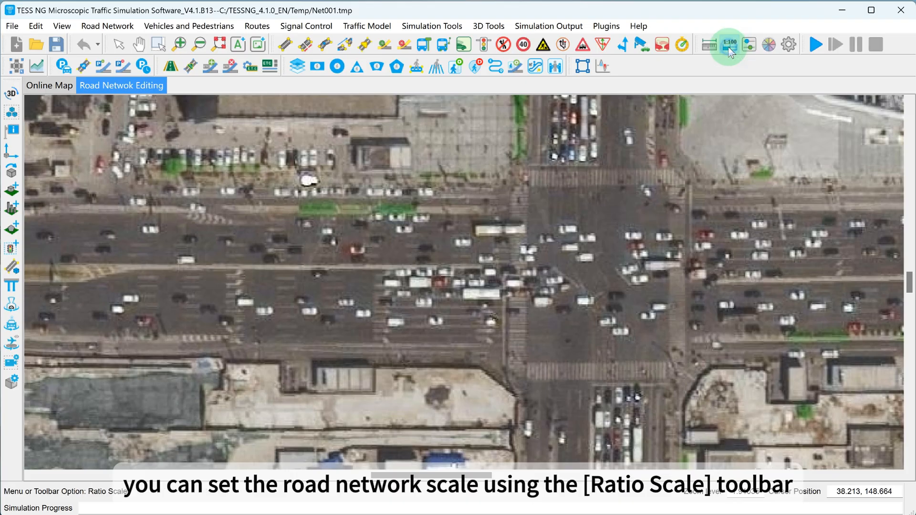
pyautogui.scroll(1, 424, 345)
pyautogui.click(425, 345)
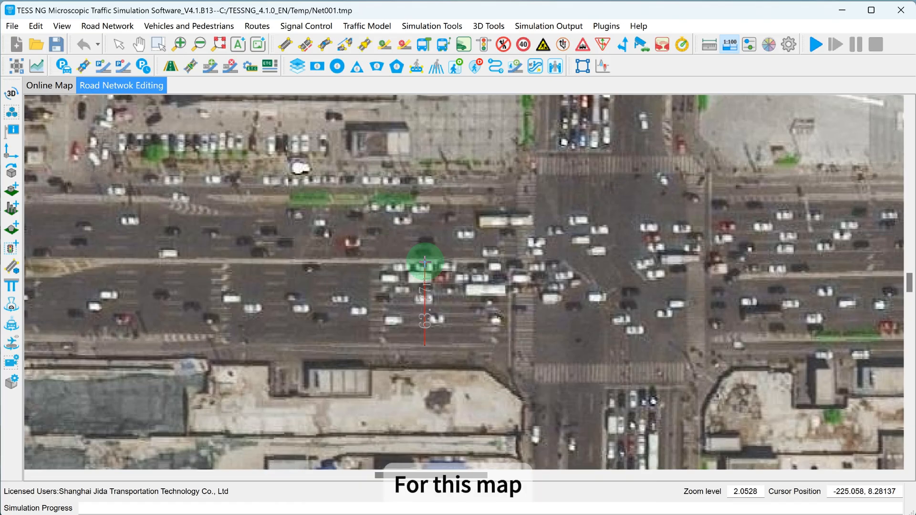
pyautogui.click(425, 262)
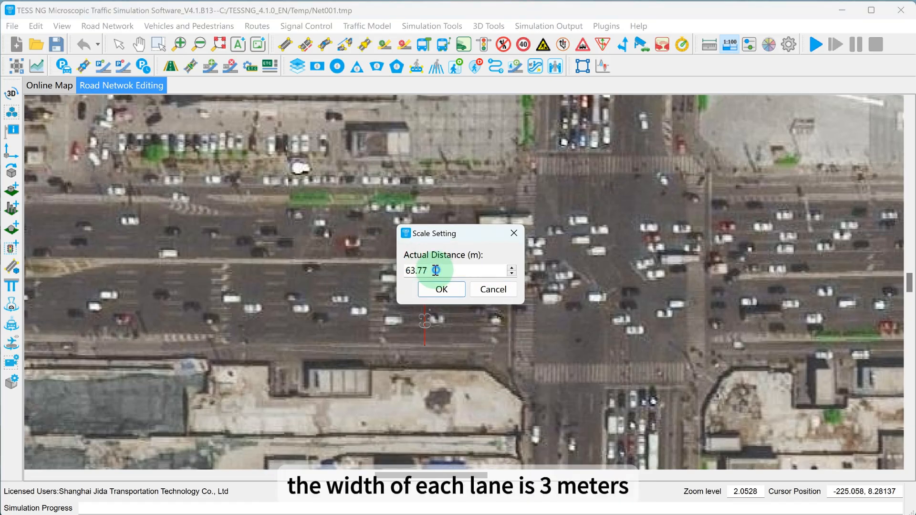
pyautogui.moveTo(435, 271); pyautogui.dragTo(394, 265)
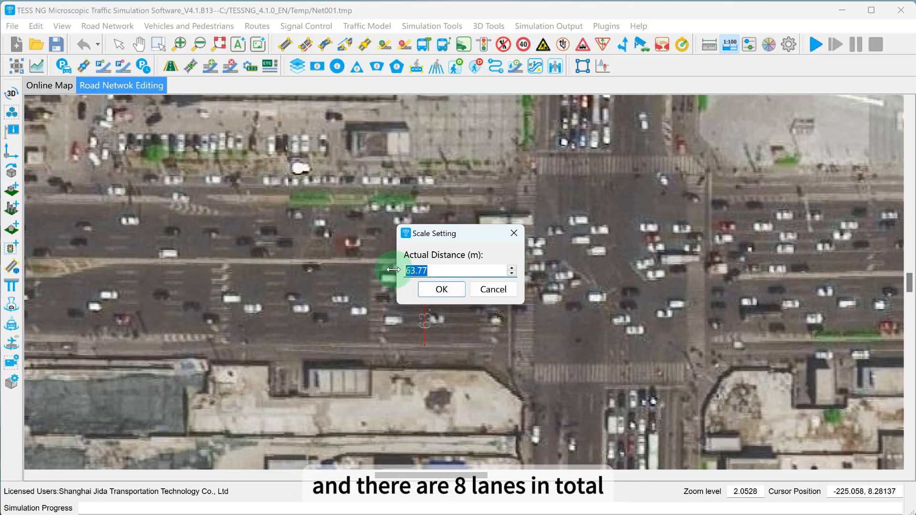
pyautogui.click(435, 289)
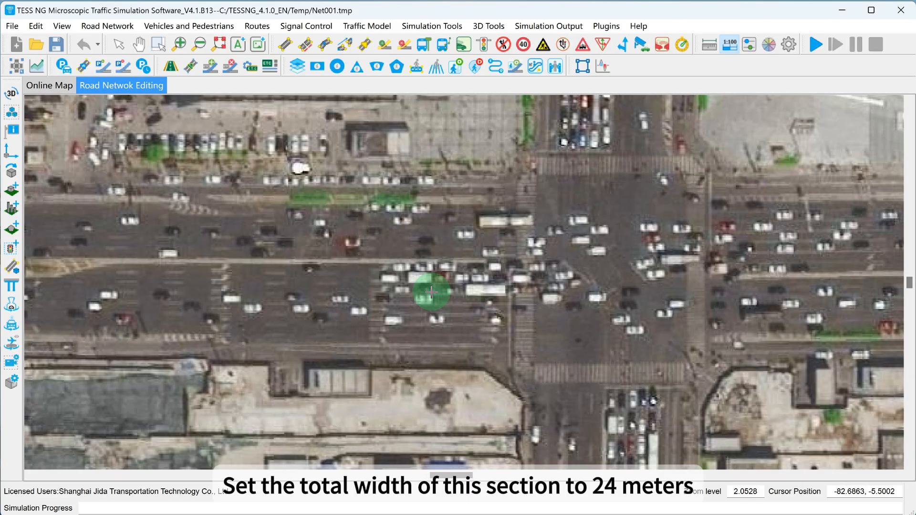
# Draw a link about 139 m long heading east along the upstream part of the west approach
pyautogui.scroll(-8, 418, 287)
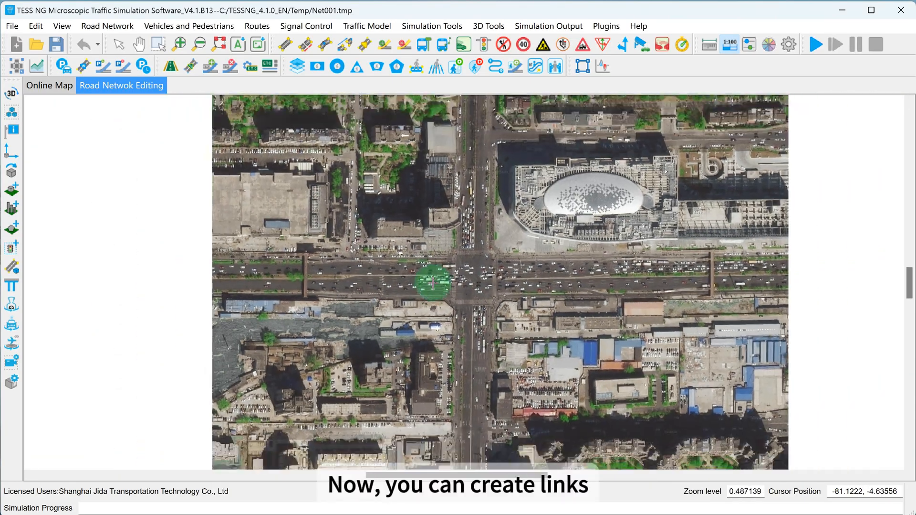
pyautogui.scroll(-1, 321, 259)
pyautogui.scroll(5, 334, 282)
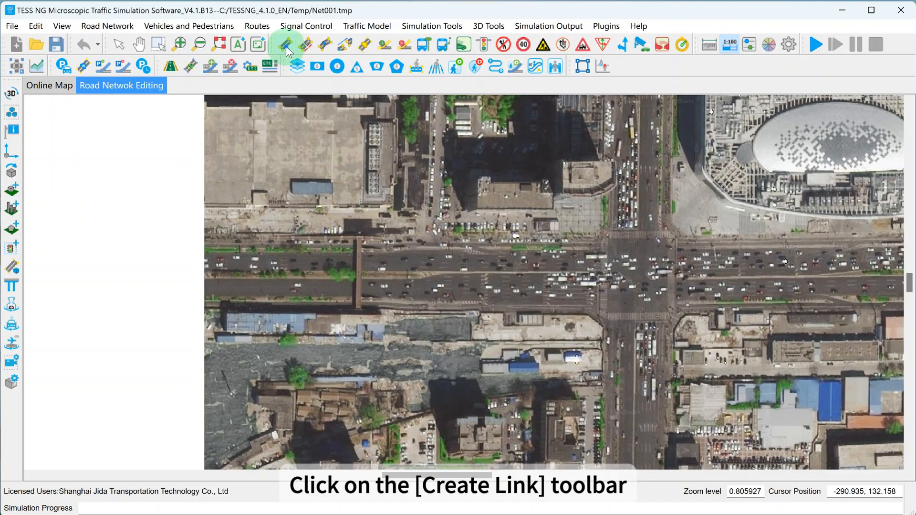
pyautogui.click(285, 45)
pyautogui.scroll(1, 280, 275)
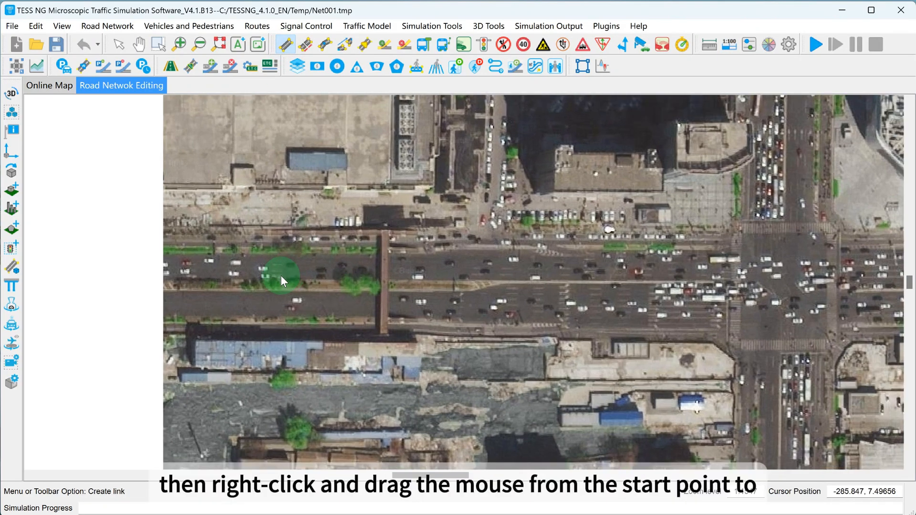
pyautogui.scroll(3, 221, 302)
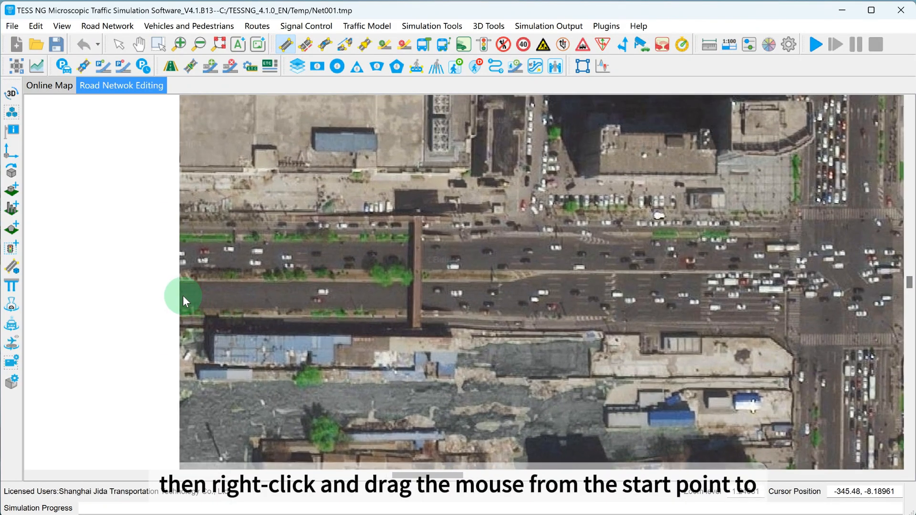
pyautogui.moveTo(179, 295); pyautogui.dragTo(471, 299)
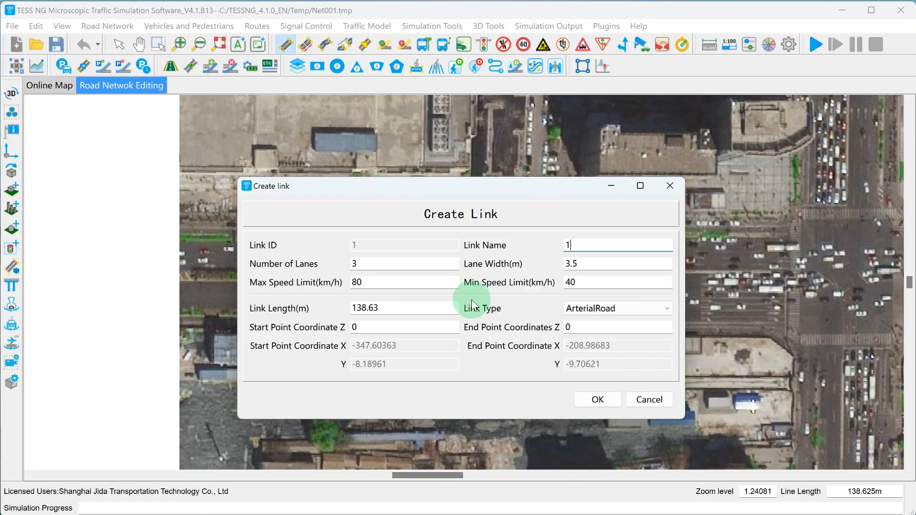
# Give the west upstream link 4 lanes and the link type ArterialRoad, and create it
pyautogui.moveTo(424, 183); pyautogui.dragTo(371, 117)
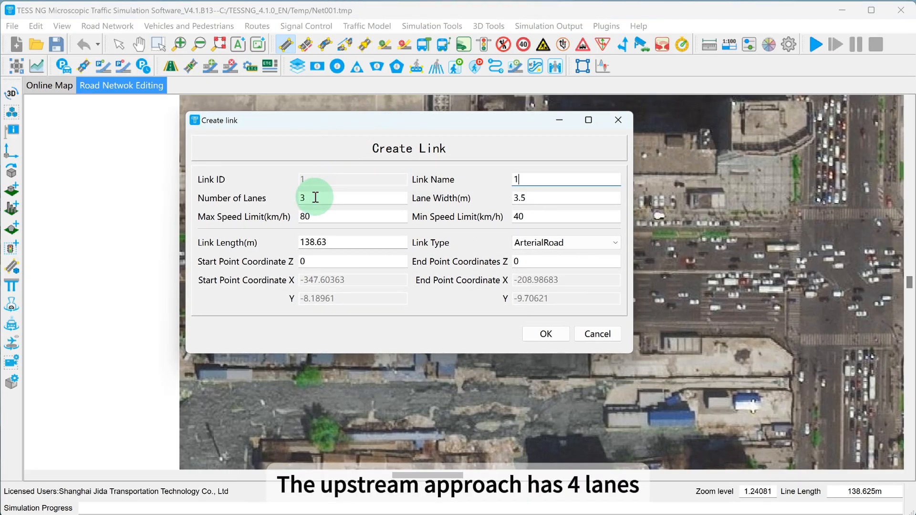
pyautogui.moveTo(314, 200)
pyautogui.mouseDown()
pyautogui.moveTo(290, 194)
pyautogui.moveTo(296, 199)
pyautogui.mouseUp()
pyautogui.write('4')
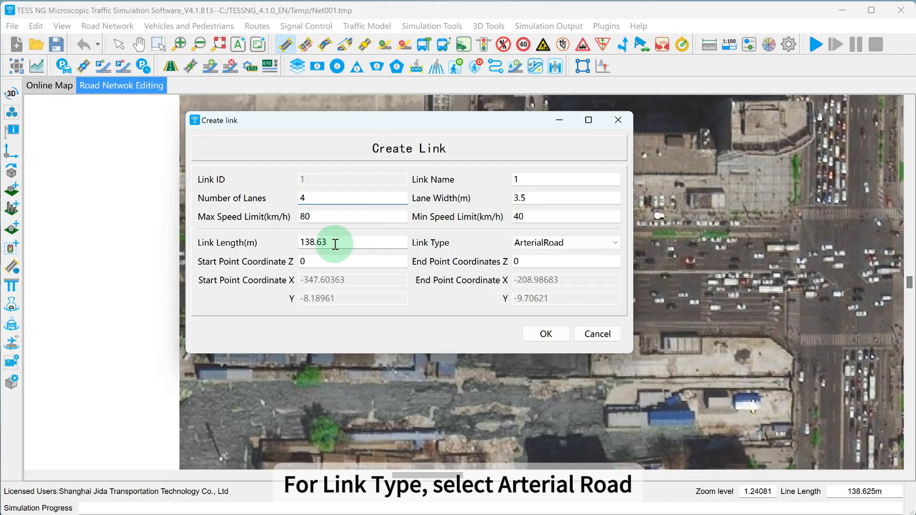
pyautogui.click(547, 243)
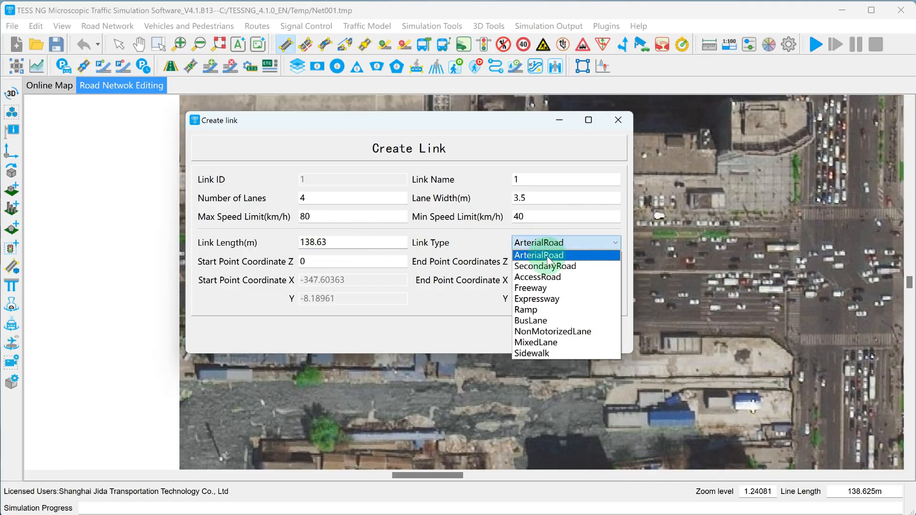
pyautogui.click(547, 256)
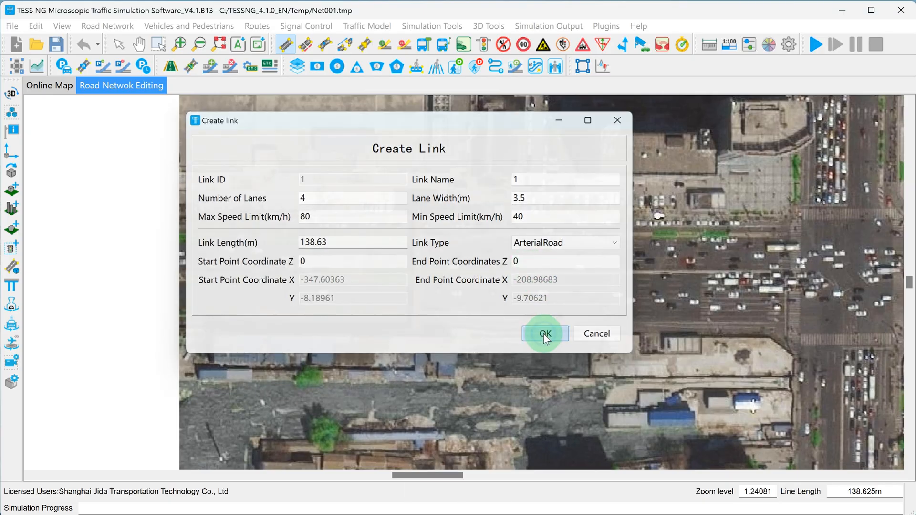
pyautogui.click(545, 334)
# Create a four-lane ArterialRoad link about 115 m long heading north along the upstream part of the south approach
pyautogui.scroll(-2, 462, 305)
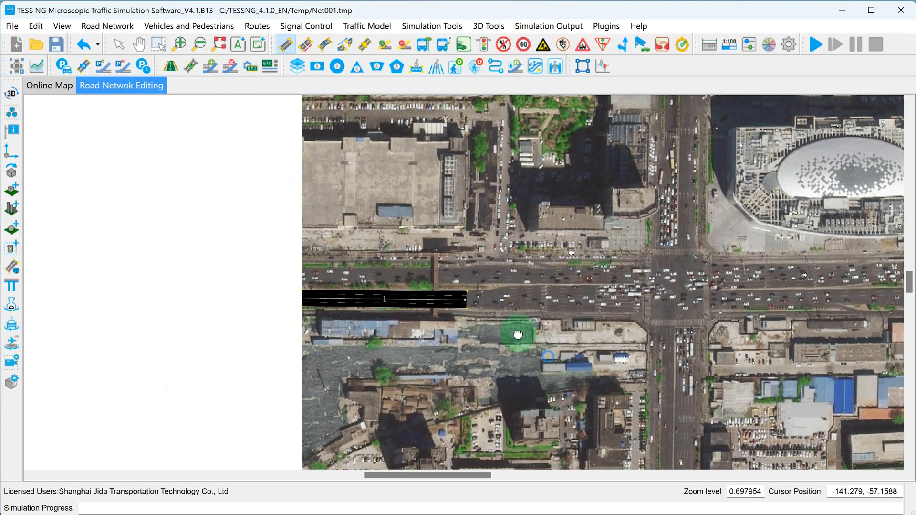
pyautogui.scroll(-3, 373, 217)
pyautogui.scroll(-3, 426, 329)
pyautogui.moveTo(431, 347); pyautogui.dragTo(385, 285)
pyautogui.scroll(6, 432, 338)
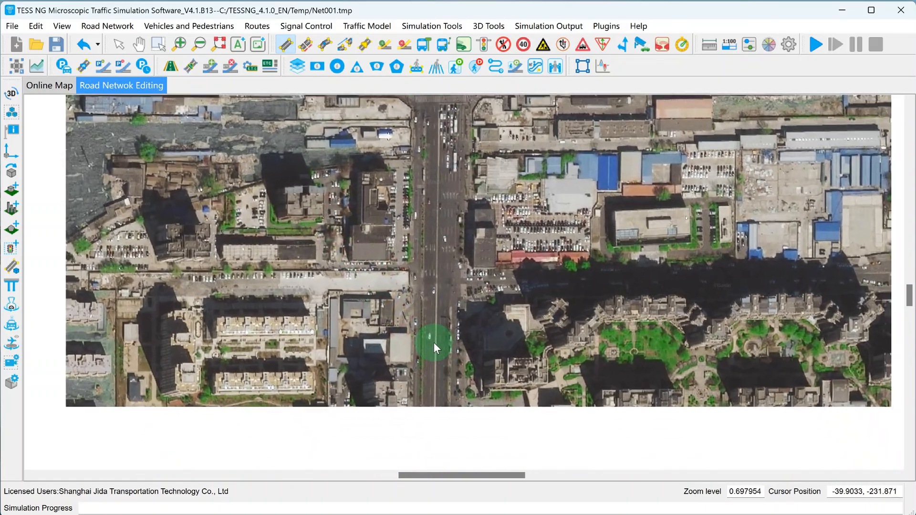
pyautogui.moveTo(445, 437)
pyautogui.mouseDown()
pyautogui.moveTo(456, 272)
pyautogui.moveTo(449, 242)
pyautogui.mouseUp()
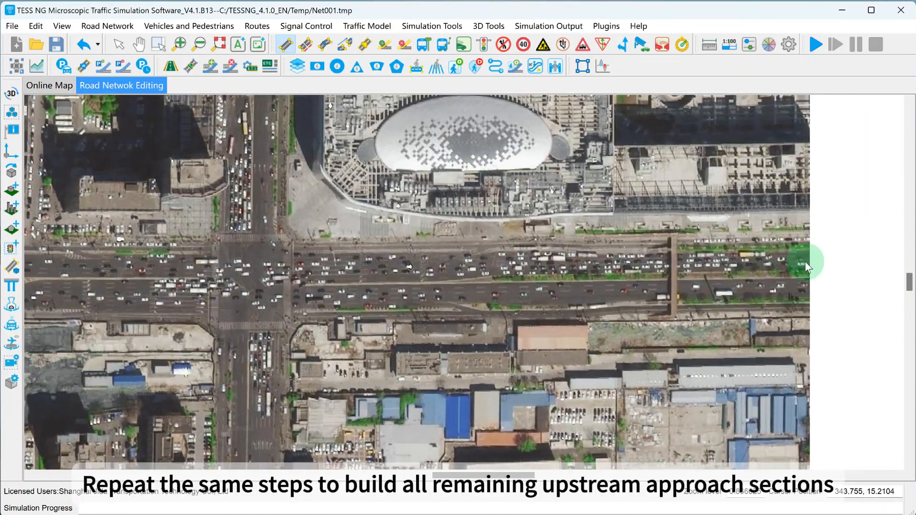
# Create the remaining upstream links: one heading west on the east approach and one heading south on the north approach
pyautogui.moveTo(805, 262); pyautogui.dragTo(545, 264)
pyautogui.click(540, 324)
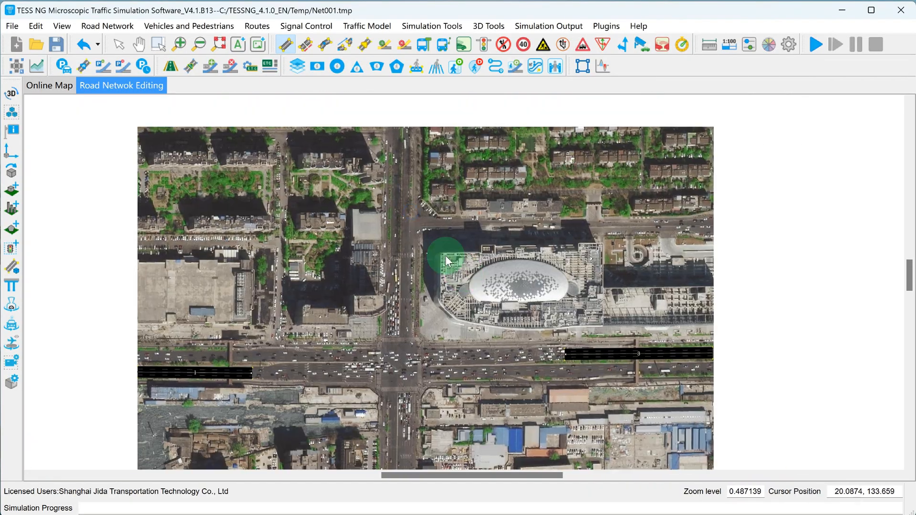
pyautogui.scroll(3, 446, 256)
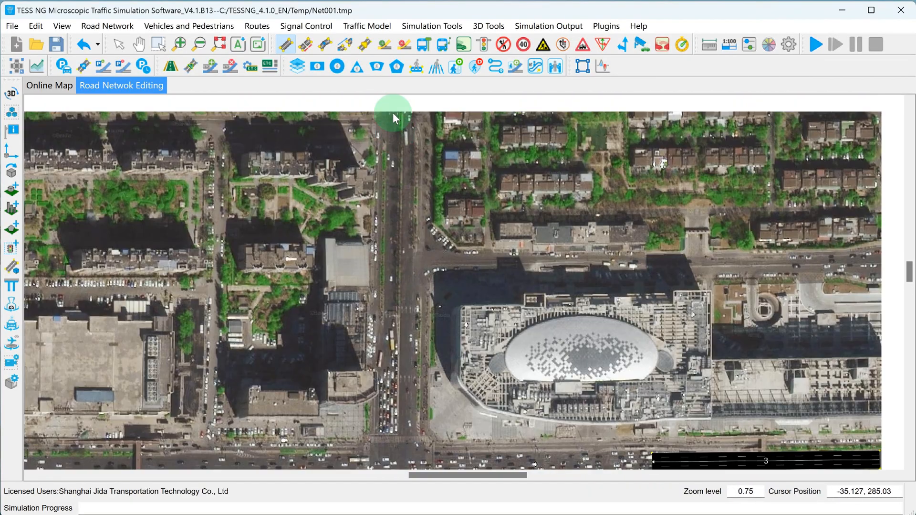
pyautogui.moveTo(393, 117); pyautogui.dragTo(390, 309)
pyautogui.press('Return')
# Draw the west approach's widening link, about 110 m long, from just past the upstream link to the stop line
pyautogui.scroll(-3, 396, 334)
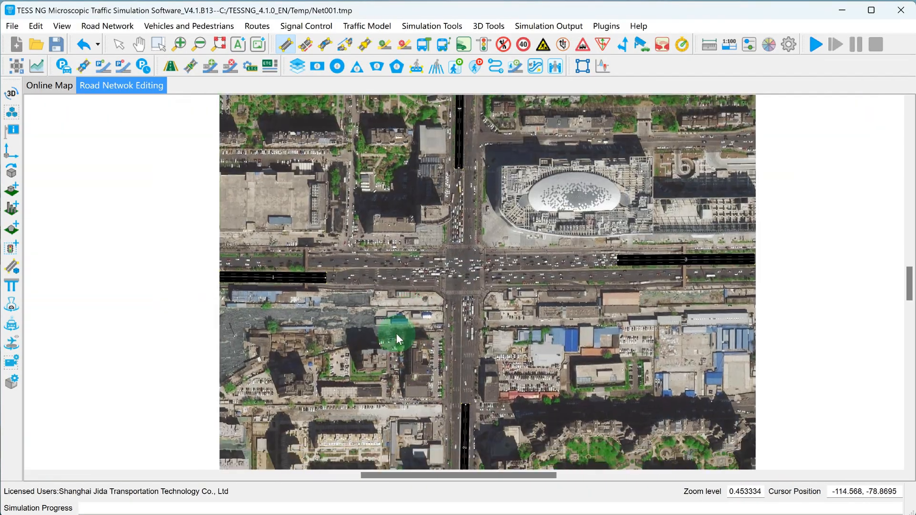
pyautogui.scroll(2, 377, 252)
pyautogui.scroll(4, 413, 265)
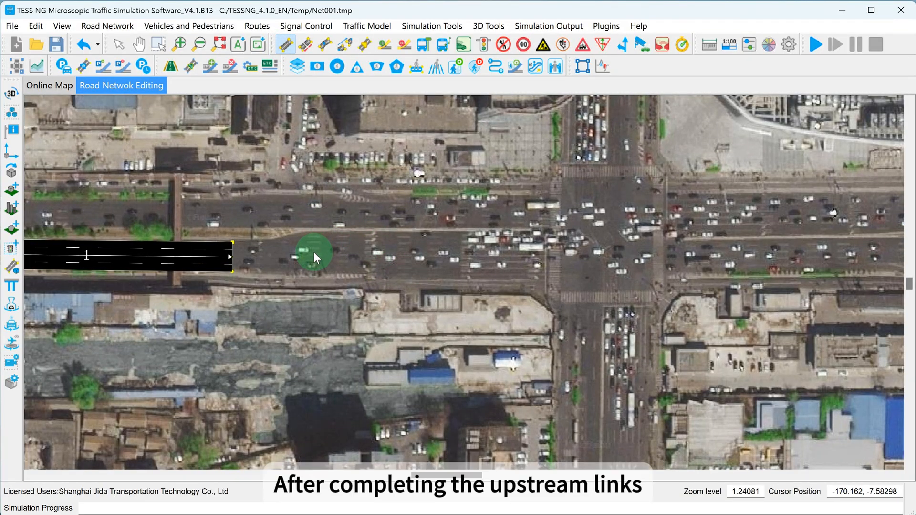
pyautogui.moveTo(313, 252); pyautogui.dragTo(493, 260)
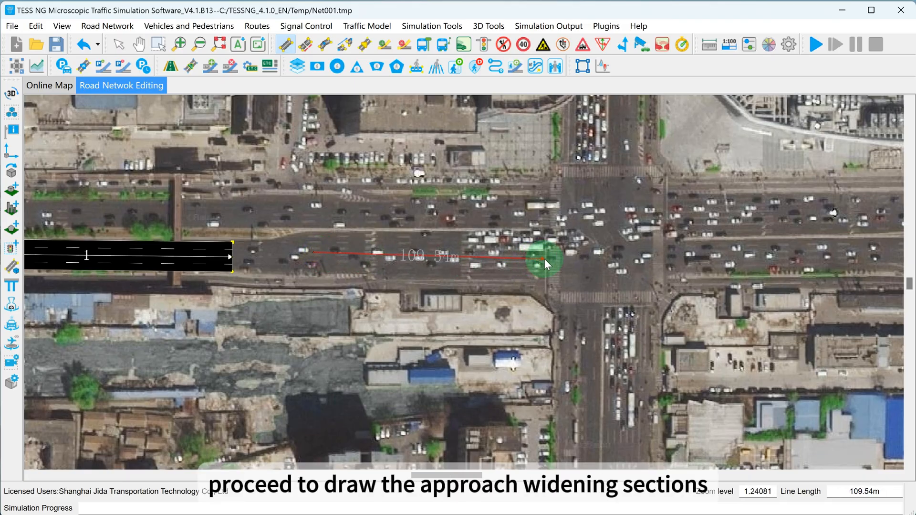
pyautogui.moveTo(545, 259); pyautogui.dragTo(545, 259)
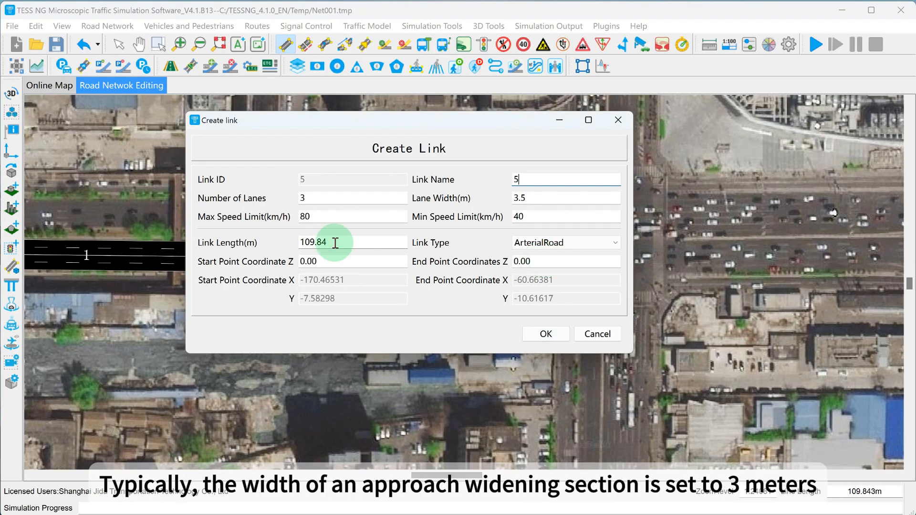
# Set the widening link to 8 lanes with a lane width of 3 m and create it
pyautogui.doubleClick(313, 201)
pyautogui.write('3')
pyautogui.moveTo(313, 200); pyautogui.dragTo(288, 202)
pyautogui.write('8')
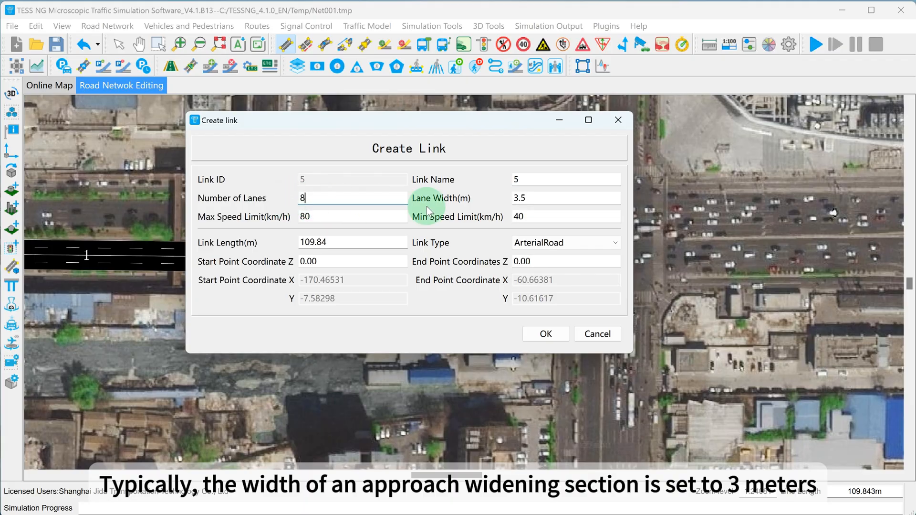
pyautogui.moveTo(535, 197); pyautogui.dragTo(515, 197)
pyautogui.write('3')
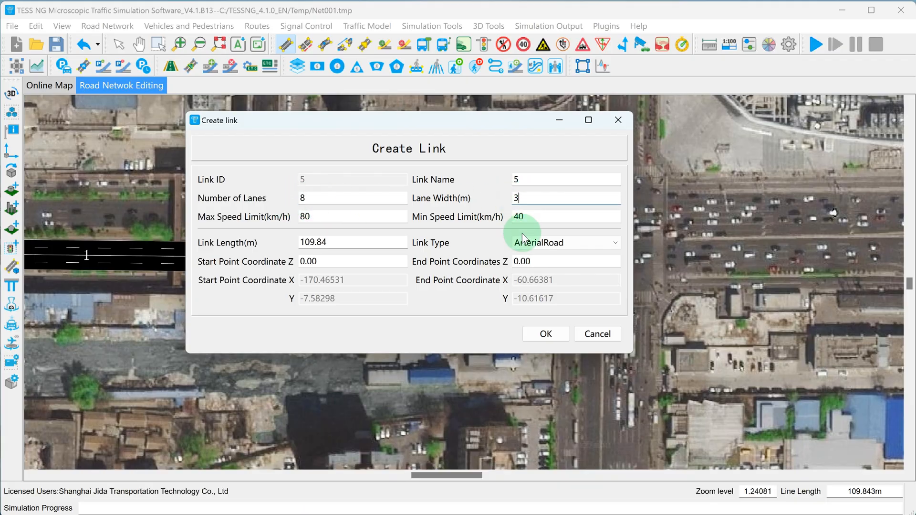
pyautogui.click(537, 335)
# Adjust the widening link's start and end points so that it lies level over the road on the base map
pyautogui.scroll(2, 313, 252)
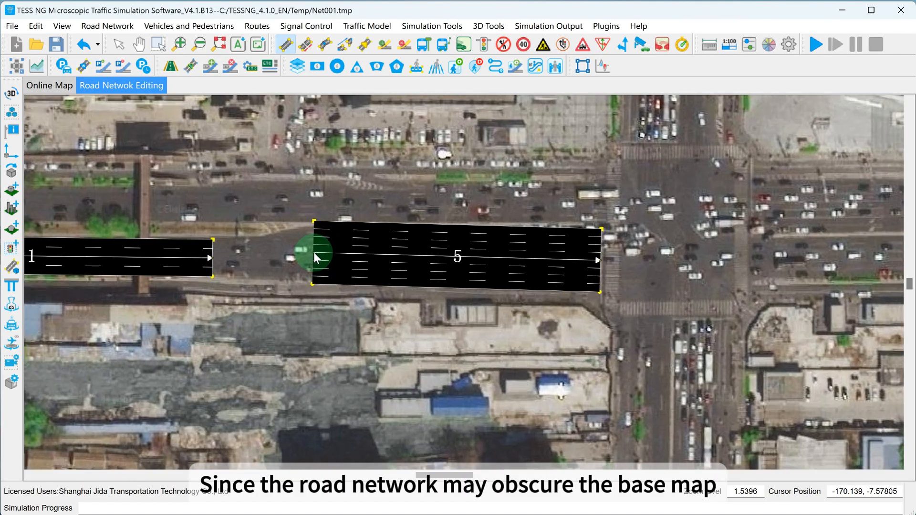
pyautogui.moveTo(313, 252); pyautogui.dragTo(311, 257)
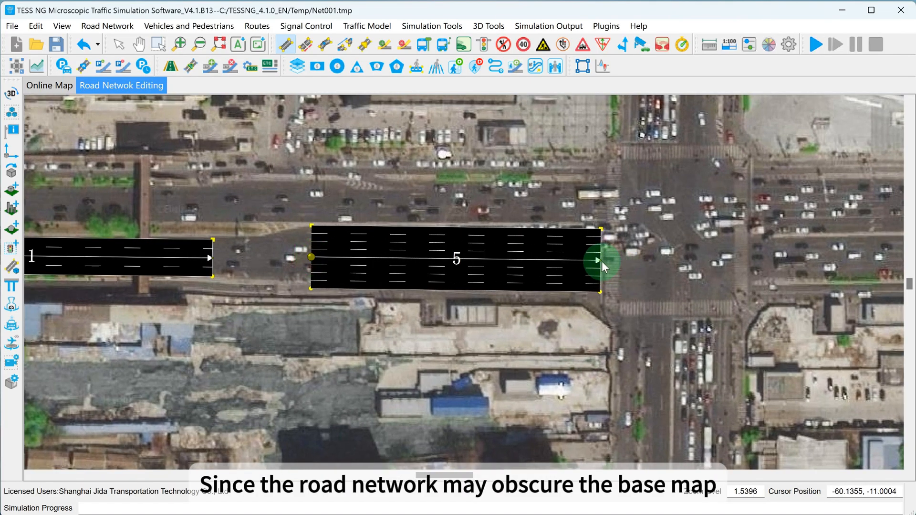
pyautogui.moveTo(602, 260); pyautogui.dragTo(601, 258)
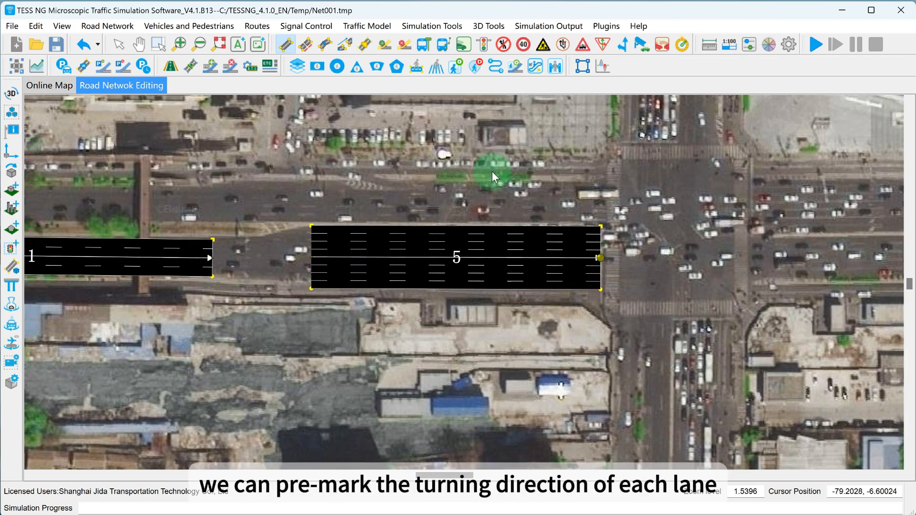
# Add left-turn guide arrows to lanes 6, 7 and 8 of the west approach's widening link, about 21 m before the stop line
pyautogui.click(623, 45)
pyautogui.scroll(1, 545, 228)
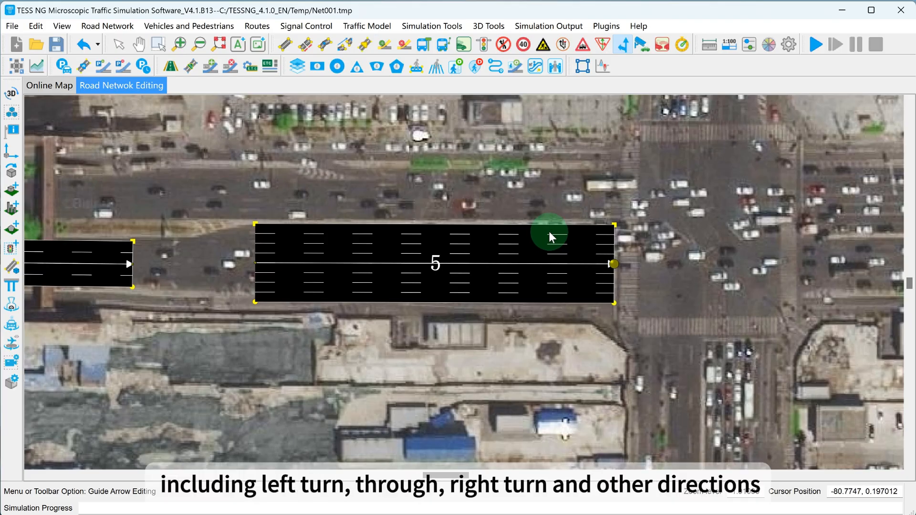
pyautogui.click(546, 227)
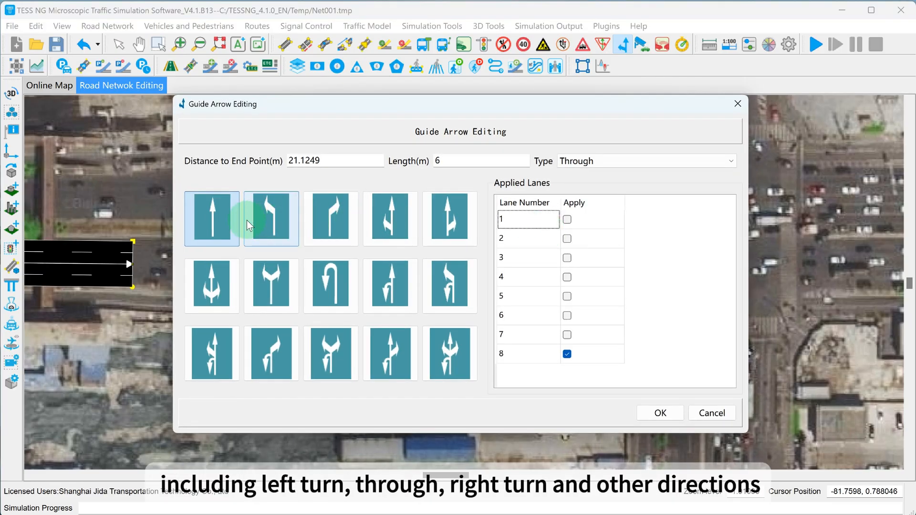
pyautogui.click(247, 220)
pyautogui.click(567, 316)
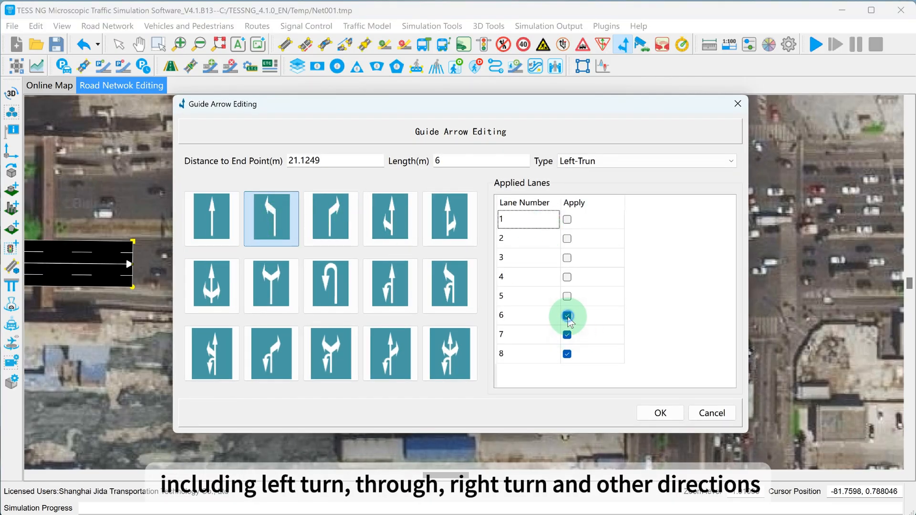
pyautogui.click(648, 413)
pyautogui.scroll(2, 563, 277)
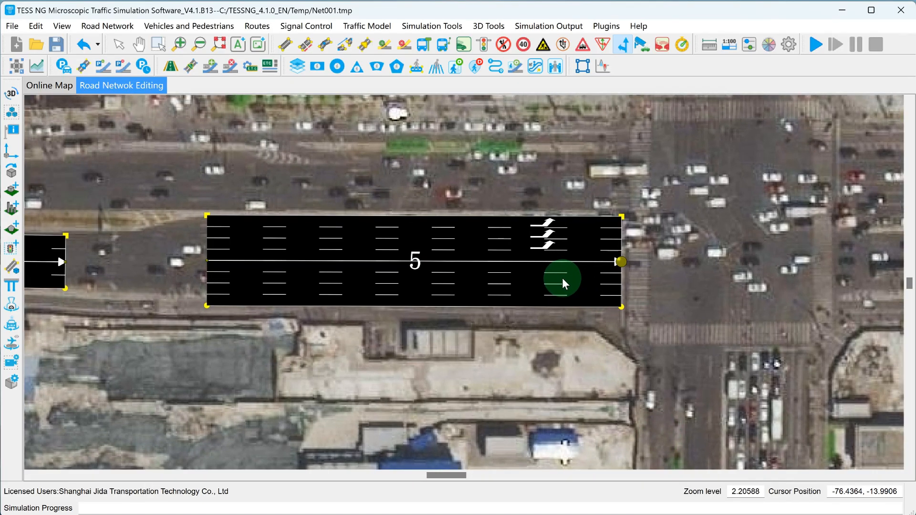
# Add through guide arrows to lanes 2 to 5 of the west widening link, level with the left-turn arrows
pyautogui.doubleClick(545, 256)
pyautogui.click(216, 222)
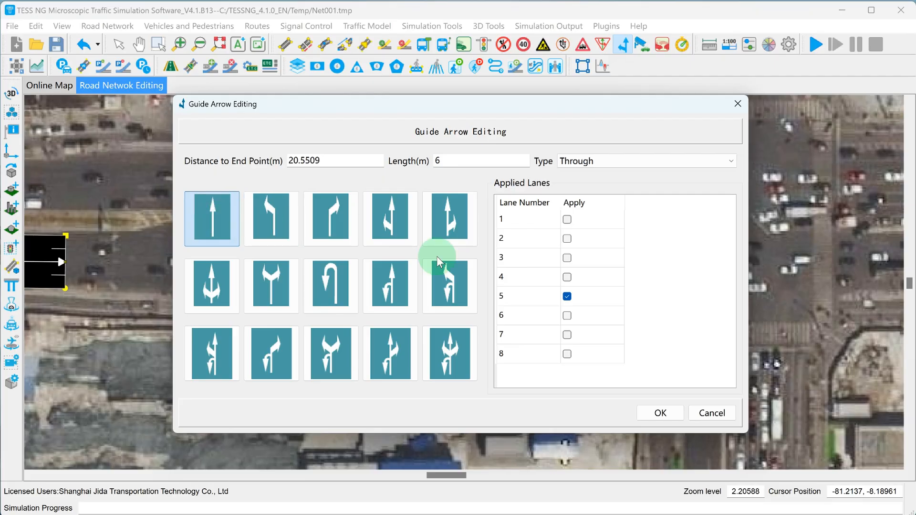
pyautogui.click(567, 277)
pyautogui.click(567, 258)
pyautogui.click(567, 238)
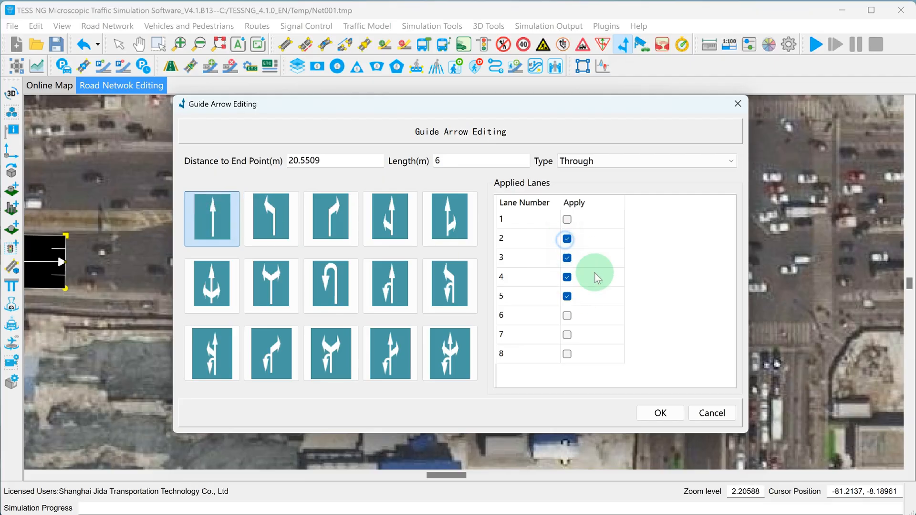
pyautogui.click(660, 413)
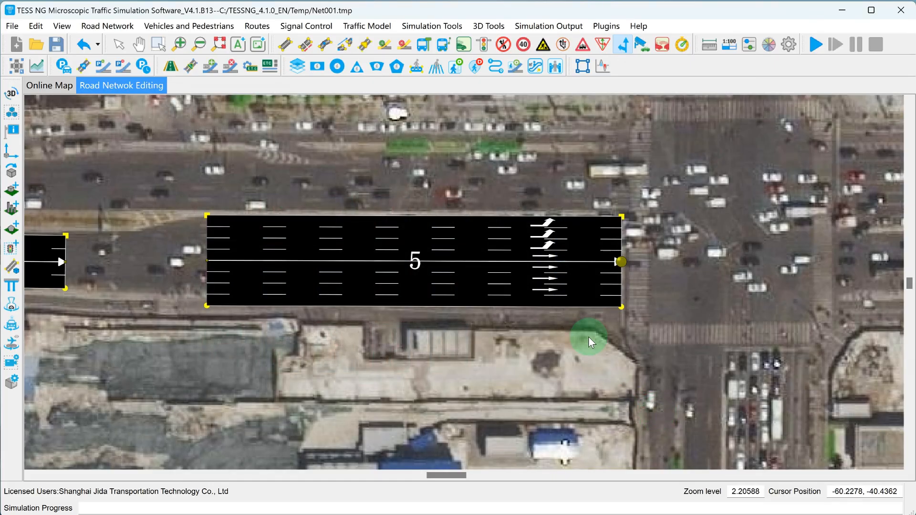
# Add a right-turn guide arrow to lane 1 of the west widening link, in line with the other arrows
pyautogui.scroll(1, 548, 301)
pyautogui.click(542, 299)
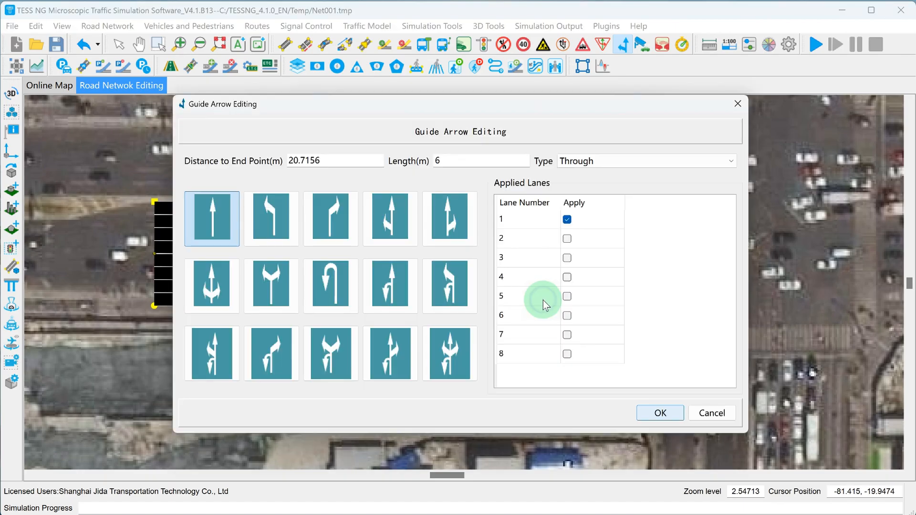
pyautogui.click(331, 217)
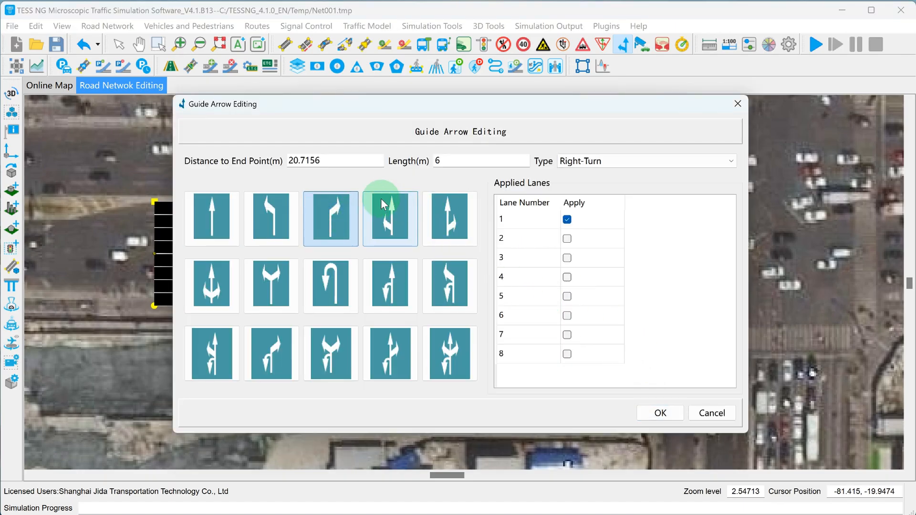
pyautogui.click(662, 413)
pyautogui.scroll(-8, 556, 331)
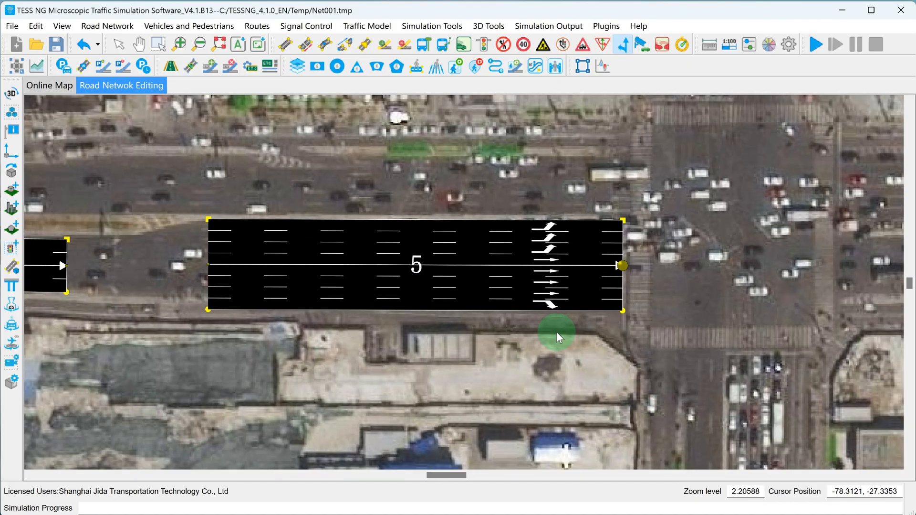
# Create the south approach's widening link northward to the stop line, about 80 m long, with 6 lanes of 3 m width
pyautogui.moveTo(574, 394); pyautogui.dragTo(404, 239)
pyautogui.scroll(2, 383, 201)
pyautogui.click(285, 48)
pyautogui.scroll(2, 482, 326)
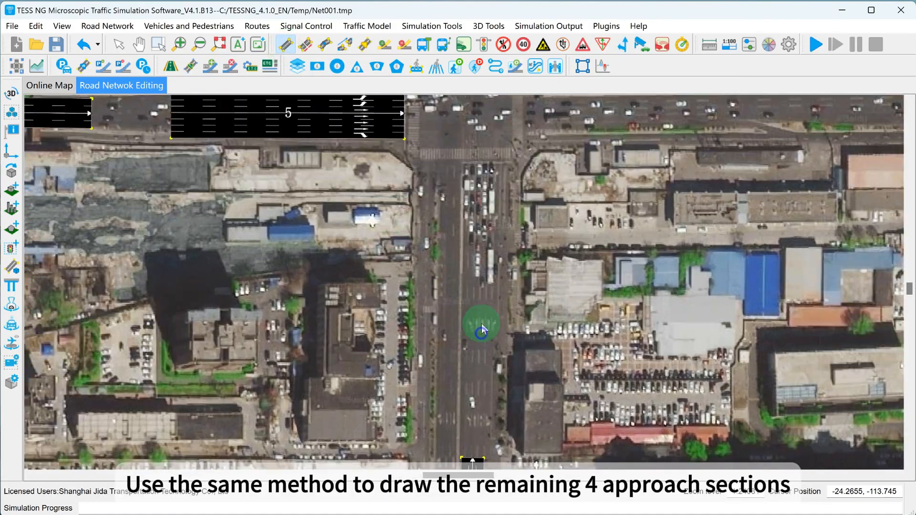
pyautogui.moveTo(482, 323); pyautogui.dragTo(482, 164)
pyautogui.moveTo(351, 200); pyautogui.dragTo(300, 194)
pyautogui.click(546, 333)
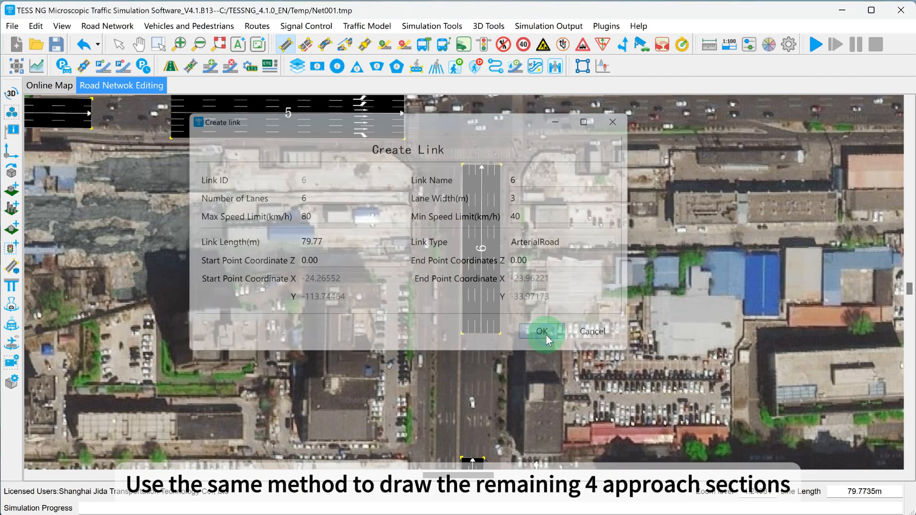
# Create a link about 33 m long between the south upstream and widening links, with 5 lanes of 3.5 m width
pyautogui.click(285, 46)
pyautogui.click(475, 406)
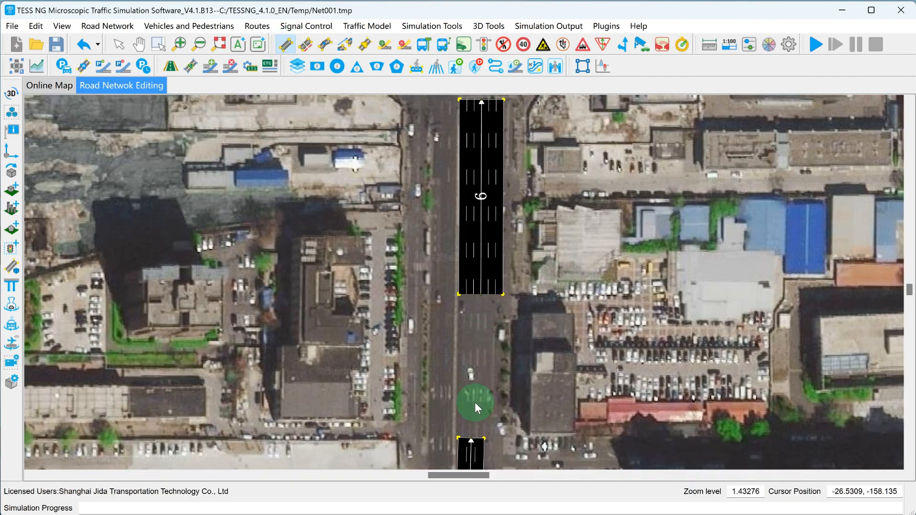
pyautogui.moveTo(475, 406); pyautogui.dragTo(476, 322)
pyautogui.write('5')
pyautogui.click(529, 200)
pyautogui.write('.5')
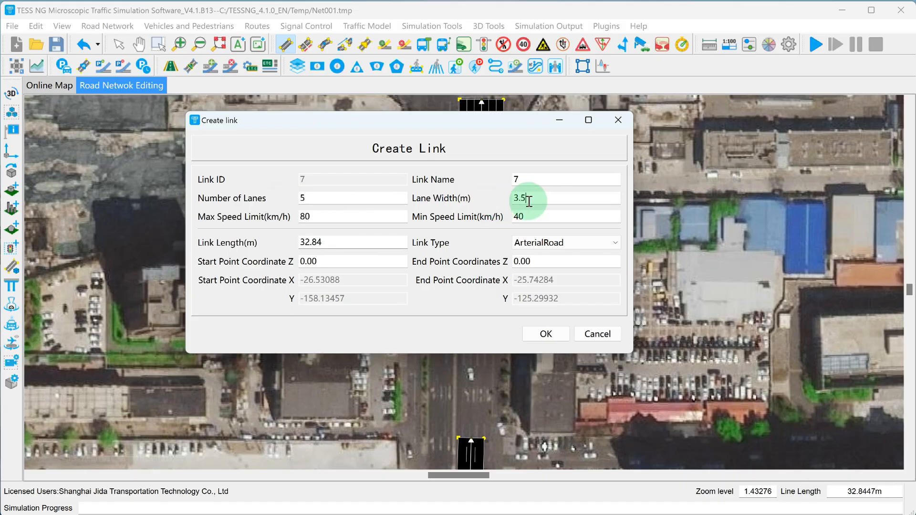
pyautogui.click(546, 333)
# Add left-turn guide arrows to lanes 5 and 6 of the south widening link, about 17 m before the stop line
pyautogui.moveTo(531, 187); pyautogui.dragTo(517, 225)
pyautogui.scroll(2, 516, 225)
pyautogui.click(289, 47)
pyautogui.click(623, 46)
pyautogui.click(438, 171)
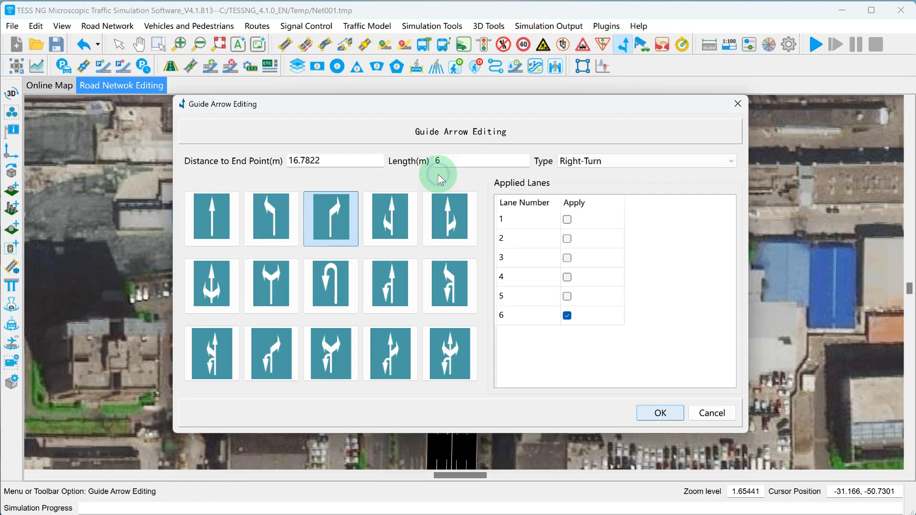
pyautogui.click(270, 217)
pyautogui.click(566, 296)
pyautogui.click(660, 412)
# Add through guide arrows to the middle lanes and a right-turn arrow to lane 1 of the south widening link
pyautogui.scroll(3, 461, 168)
pyautogui.click(470, 165)
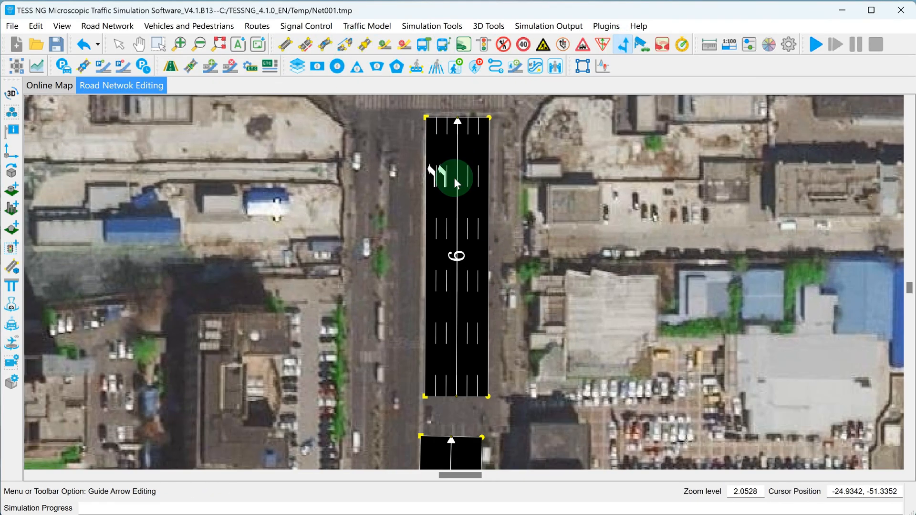
pyautogui.click(567, 257)
pyautogui.click(660, 412)
pyautogui.click(491, 177)
pyautogui.click(330, 218)
pyautogui.click(669, 412)
pyautogui.scroll(-12, 587, 225)
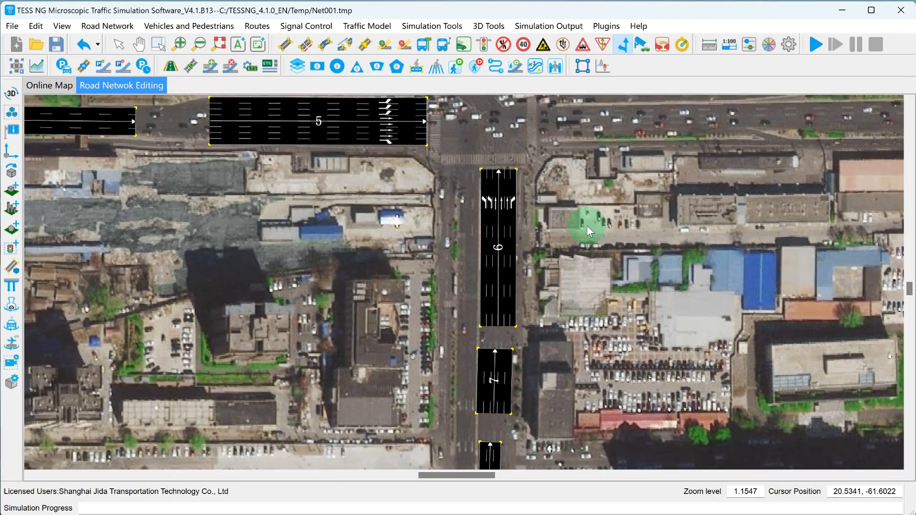
# Create the east approach's widening link westward to the stop line, about 104 m long, with 7 lanes of 3 m width
pyautogui.moveTo(587, 225); pyautogui.dragTo(401, 325)
pyautogui.scroll(8, 422, 263)
pyautogui.scroll(2, 371, 219)
pyautogui.click(293, 48)
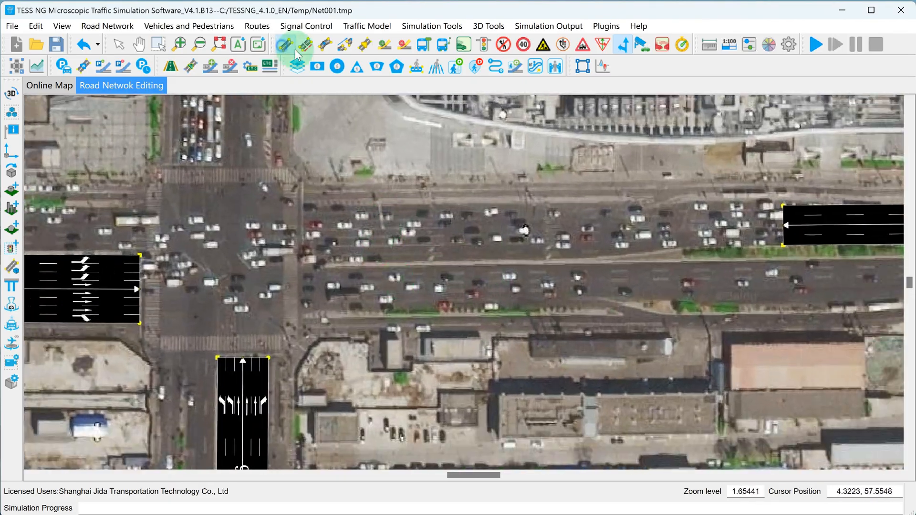
pyautogui.scroll(1, 598, 232)
pyautogui.moveTo(598, 232); pyautogui.dragTo(285, 232)
pyautogui.moveTo(316, 198); pyautogui.dragTo(285, 197)
pyautogui.write('7')
pyautogui.moveTo(539, 199); pyautogui.dragTo(505, 203)
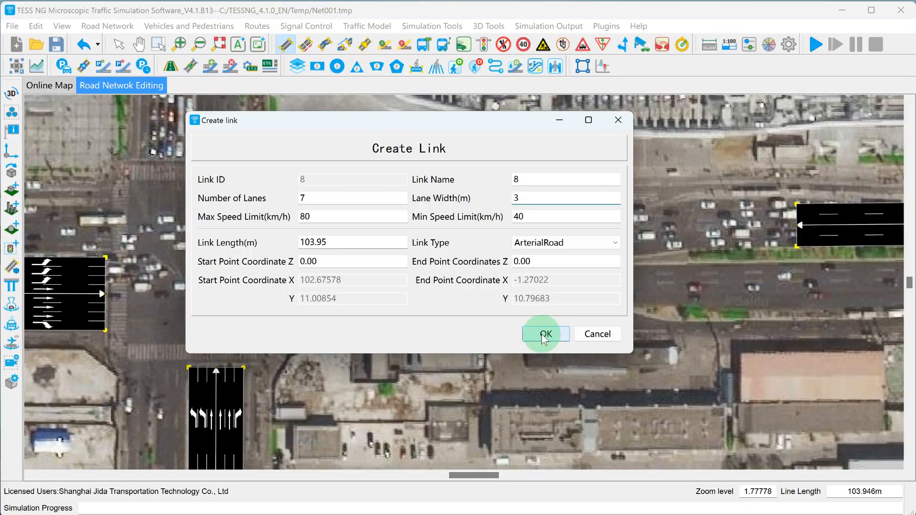
pyautogui.click(545, 333)
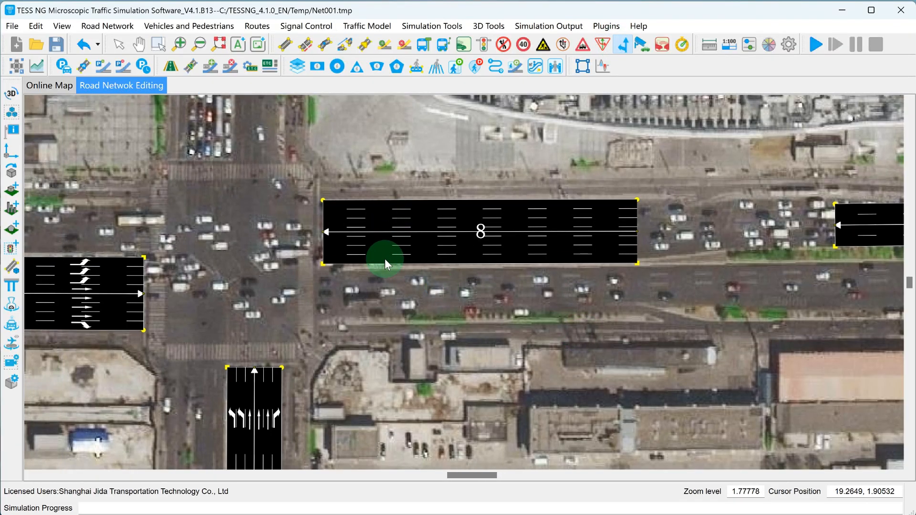
# Add left-turn guide arrows to lanes 6 and 7 of the east widening link, about 24 m before the stop line
pyautogui.click(382, 257)
pyautogui.click(271, 219)
pyautogui.click(567, 314)
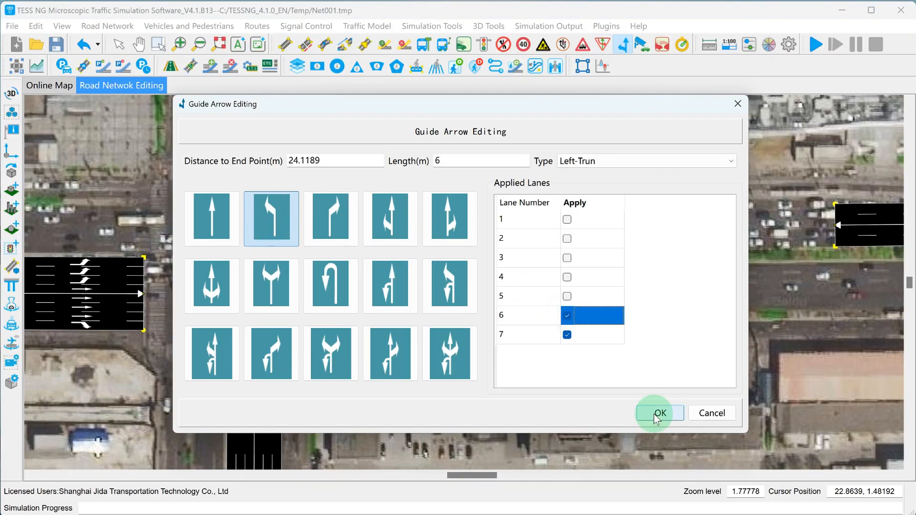
pyautogui.click(655, 414)
# Add through guide arrows to lanes 2 to 5 of the east widening link, level with the left-turn arrows
pyautogui.scroll(2, 403, 238)
pyautogui.click(395, 241)
pyautogui.click(219, 220)
pyautogui.click(567, 277)
pyautogui.click(567, 258)
pyautogui.click(567, 238)
pyautogui.click(660, 413)
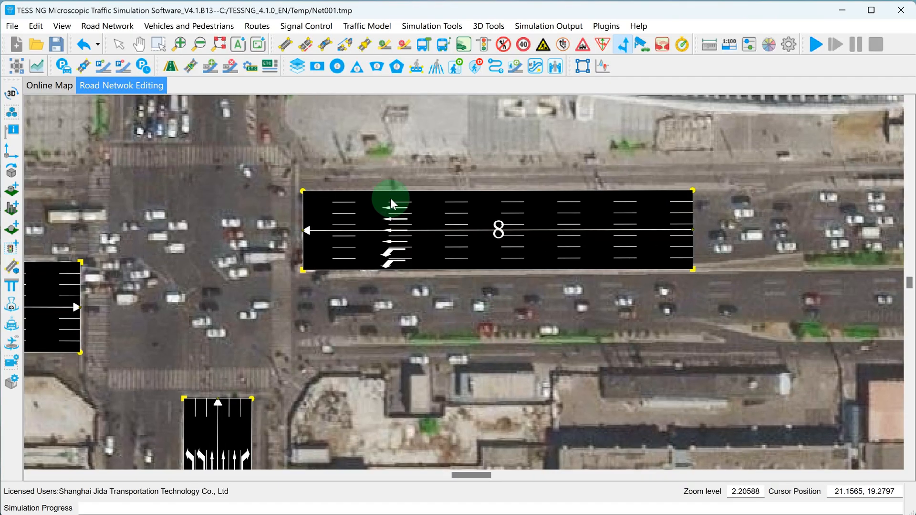
# Add a right-turn guide arrow to lane 1 of the east widening link, in line with the other arrows
pyautogui.click(397, 196)
pyautogui.click(328, 216)
pyautogui.click(660, 413)
pyautogui.scroll(-8, 441, 261)
# Create the north approach's widening link southward to the stop line with 6 lanes
pyautogui.scroll(6, 429, 295)
pyautogui.click(286, 44)
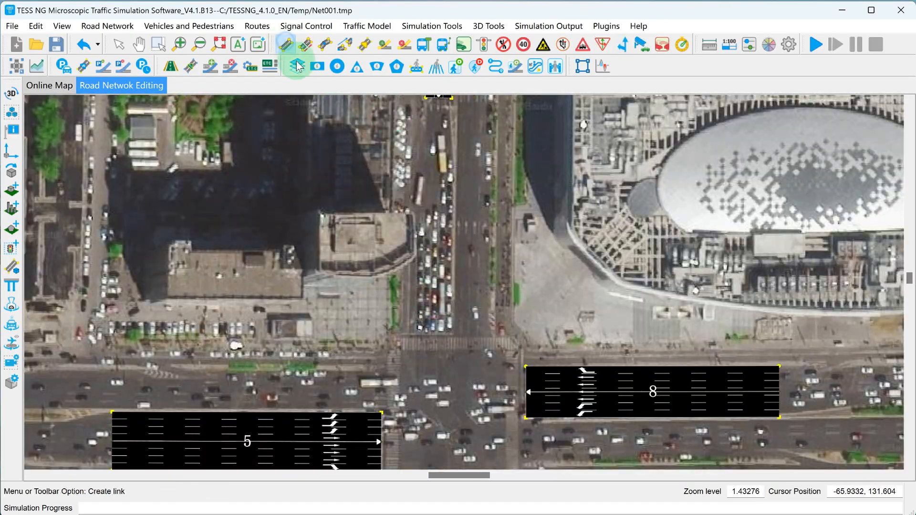
pyautogui.scroll(-2, 434, 186)
pyautogui.scroll(2, 433, 175)
pyautogui.moveTo(433, 176); pyautogui.dragTo(431, 335)
pyautogui.doubleClick(306, 197)
pyautogui.write('6')
pyautogui.click(564, 332)
pyautogui.scroll(3, 439, 178)
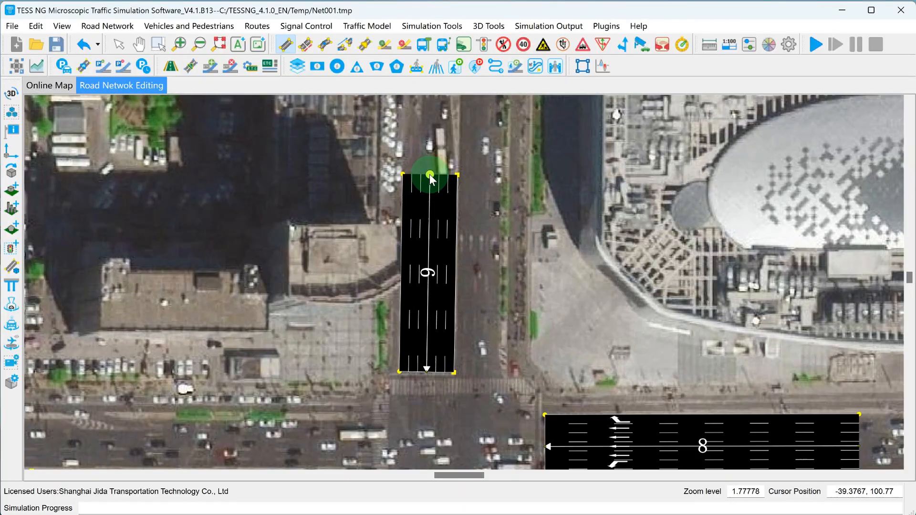
# Add left-turn guide arrows to lanes 5 and 6 of the north widening link, about 15 m before the stop line
pyautogui.click(623, 44)
pyautogui.click(452, 328)
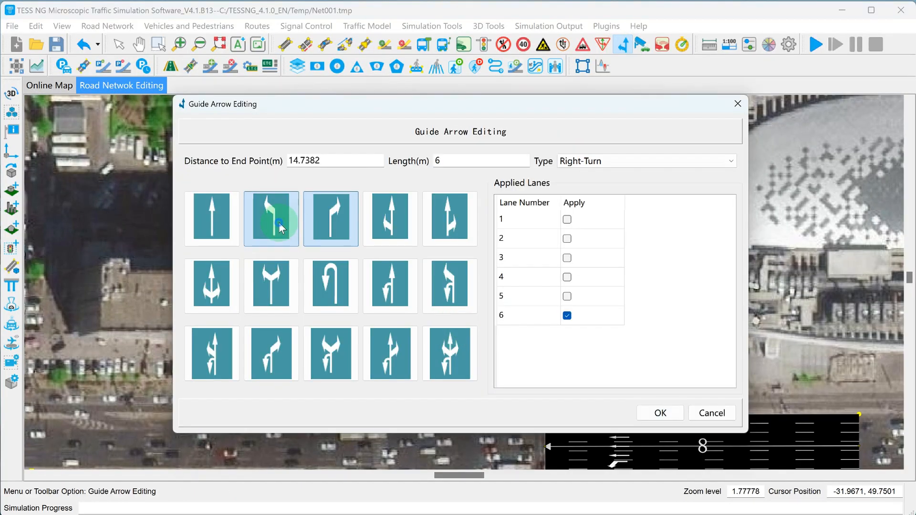
pyautogui.doubleClick(280, 228)
# Add through guide arrows to lanes 2 to 4 and a right-turn arrow to lane 1 of the north widening link
pyautogui.click(425, 325)
pyautogui.click(222, 222)
pyautogui.click(567, 238)
pyautogui.click(568, 277)
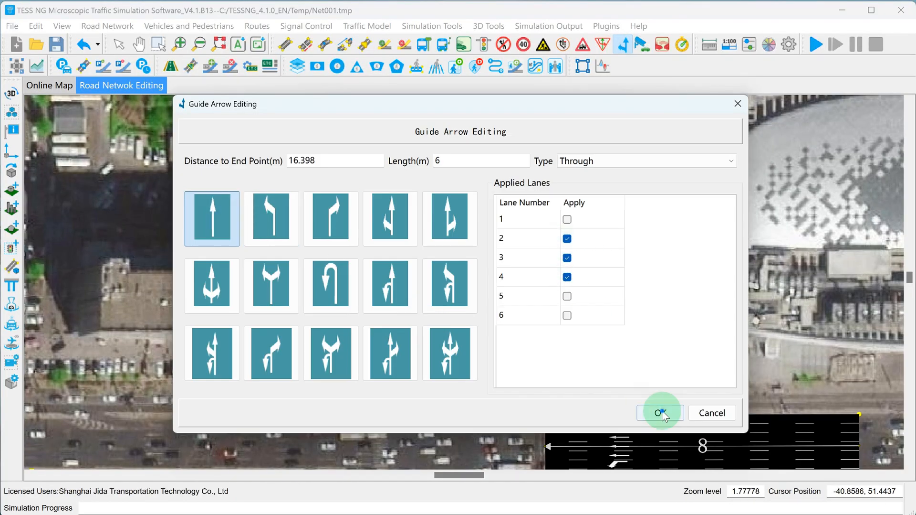
pyautogui.click(661, 413)
pyautogui.click(409, 325)
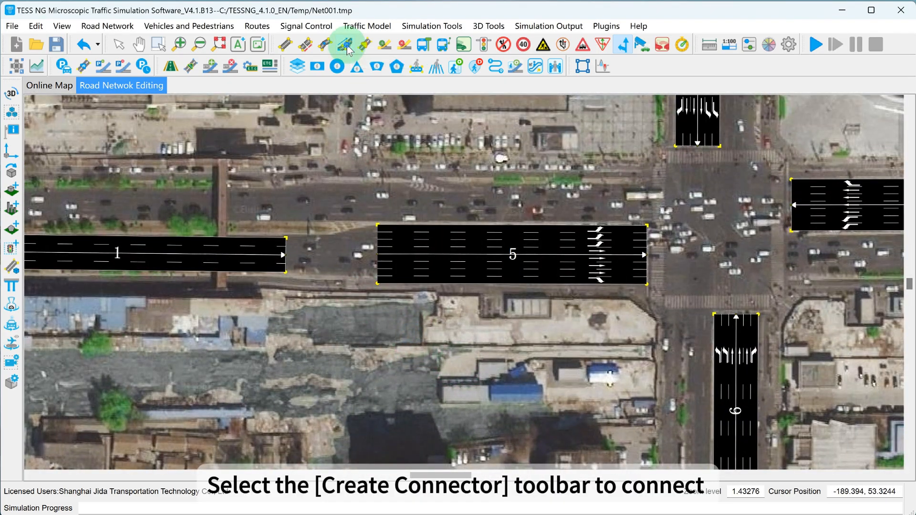
# Draw a connector from the end of upstream link 1 to the start of widening link 5, keeping the map view clear of the dialog
pyautogui.click(346, 45)
pyautogui.moveTo(281, 255); pyautogui.dragTo(388, 253)
pyautogui.moveTo(352, 109); pyautogui.dragTo(568, 120)
pyautogui.click(475, 283)
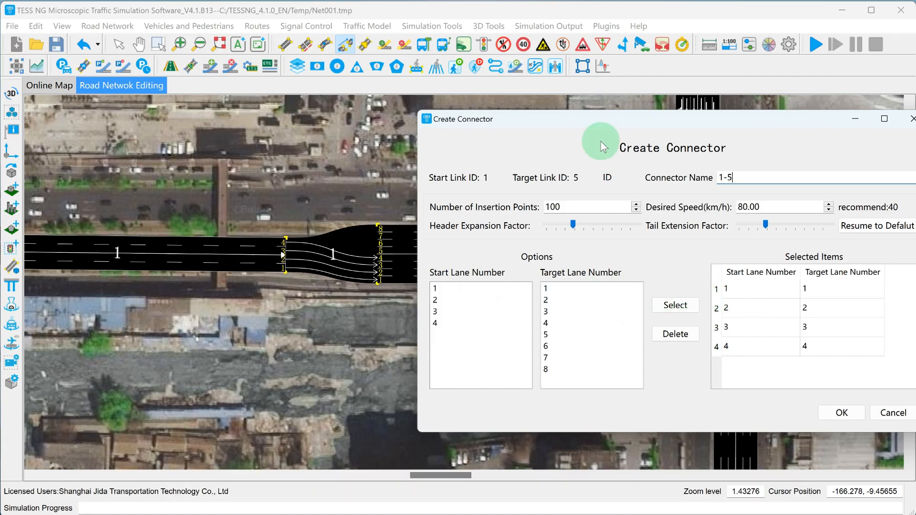
pyautogui.moveTo(593, 122)
pyautogui.mouseDown()
pyautogui.moveTo(646, 111)
pyautogui.moveTo(579, 110)
pyautogui.moveTo(597, 115)
pyautogui.mouseUp()
pyautogui.click(563, 291)
# Reassign the connector's lane pairs so that start lane 1 feeds target lane 2 and start lane 2 feeds target lanes 3 and 4
pyautogui.click(728, 300)
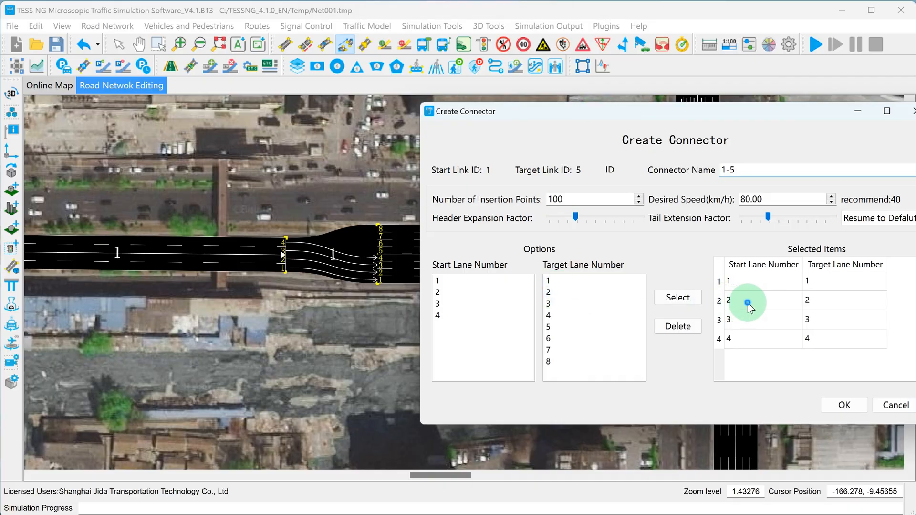
pyautogui.click(748, 304)
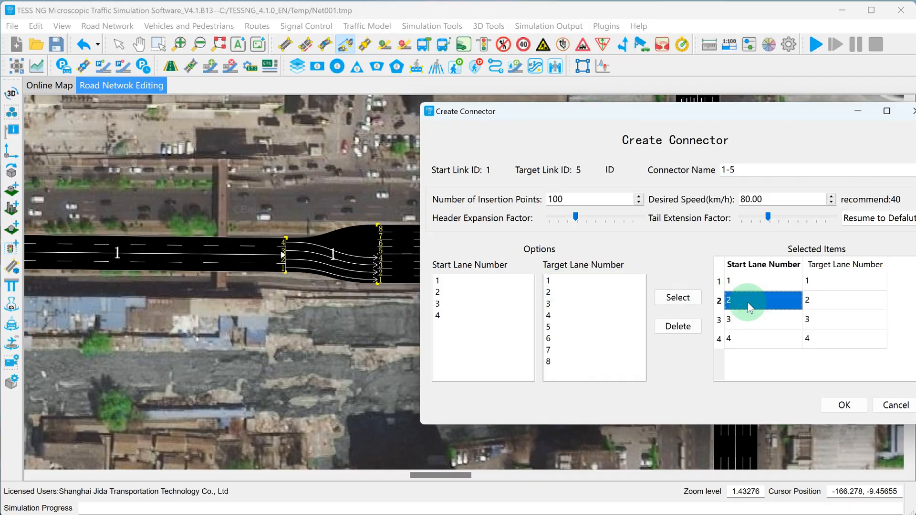
pyautogui.write('1')
pyautogui.click(740, 320)
pyautogui.write('2')
pyautogui.click(741, 338)
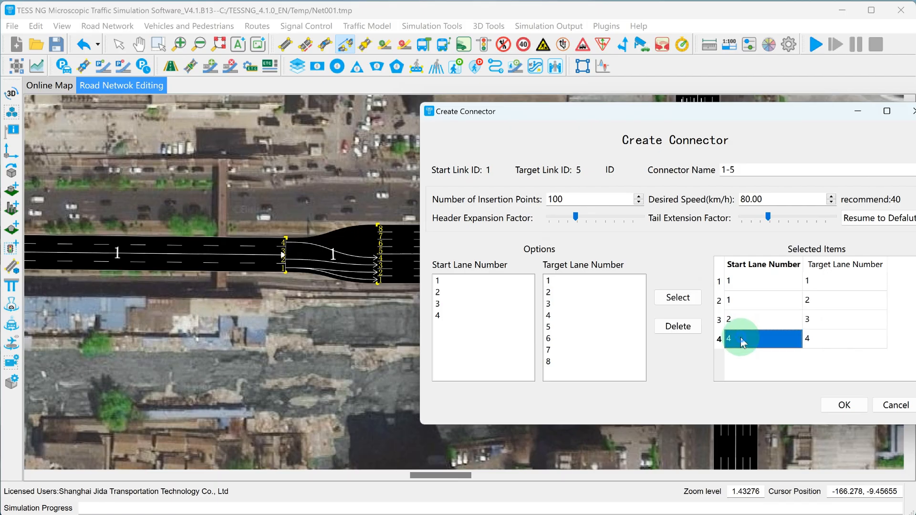
pyautogui.write('2')
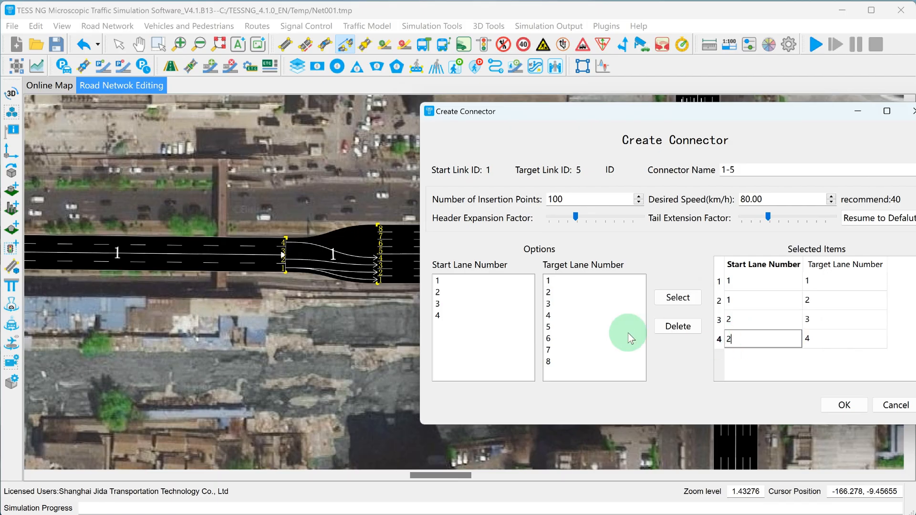
# Add connector lane pairs from start lane 3 to target lanes 5 and 6
pyautogui.click(492, 306)
pyautogui.click(573, 326)
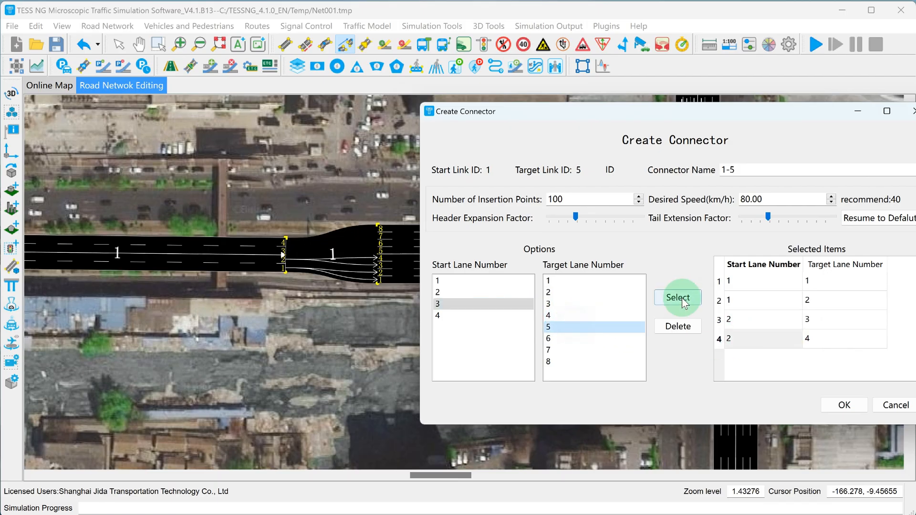
pyautogui.click(677, 296)
pyautogui.click(571, 336)
pyautogui.click(678, 297)
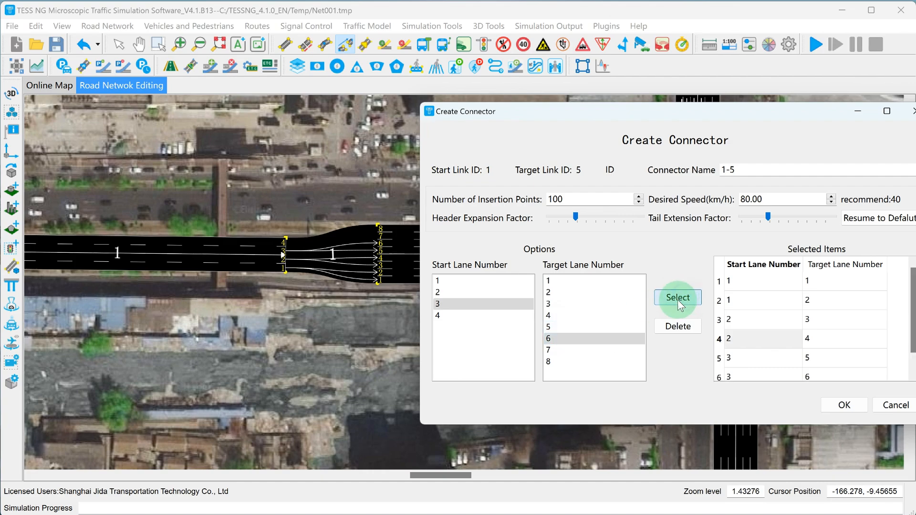
# Add connector lane pairs from start lane 4 to target lanes 7 and 8 and create the connector
pyautogui.click(463, 319)
pyautogui.click(578, 349)
pyautogui.click(678, 297)
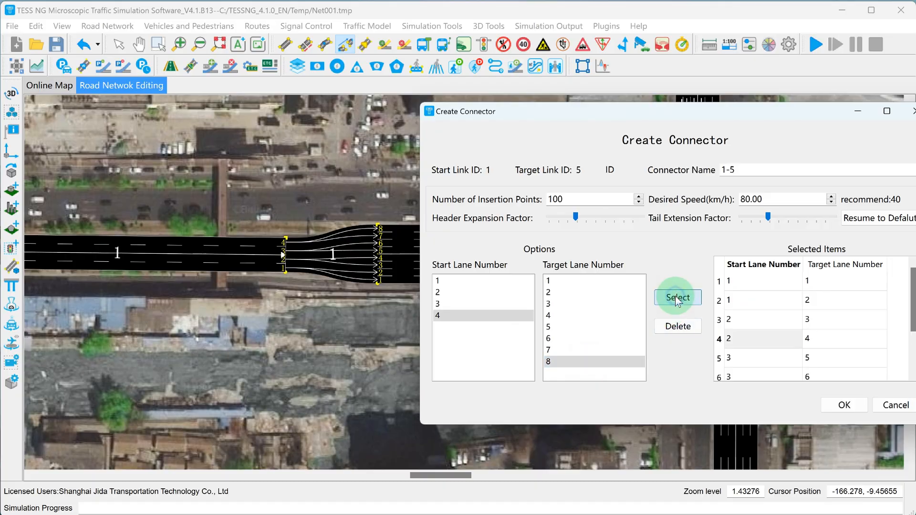
pyautogui.click(806, 405)
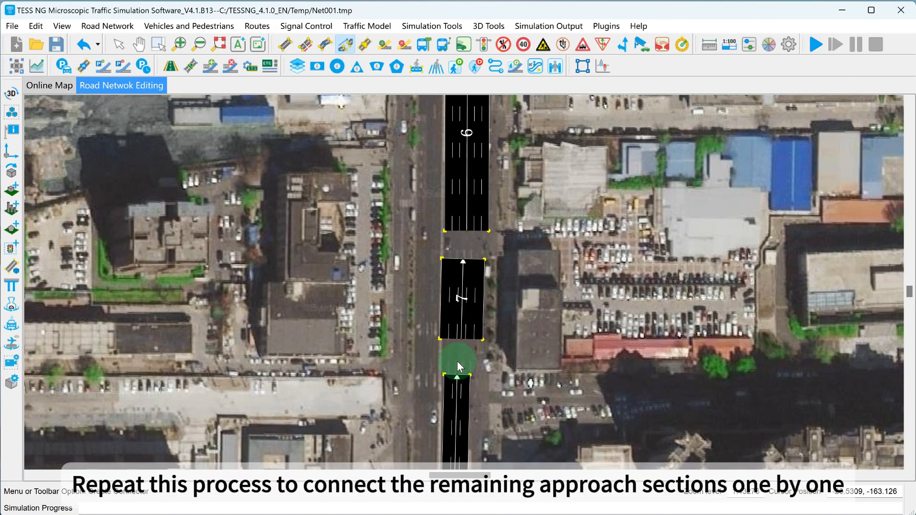
# Create the connector from link 2 to link 7, reassigning target lane 3 to start lane 2 and adding start lane 3 to target lanes 4 and 5
pyautogui.moveTo(458, 380); pyautogui.dragTo(461, 333)
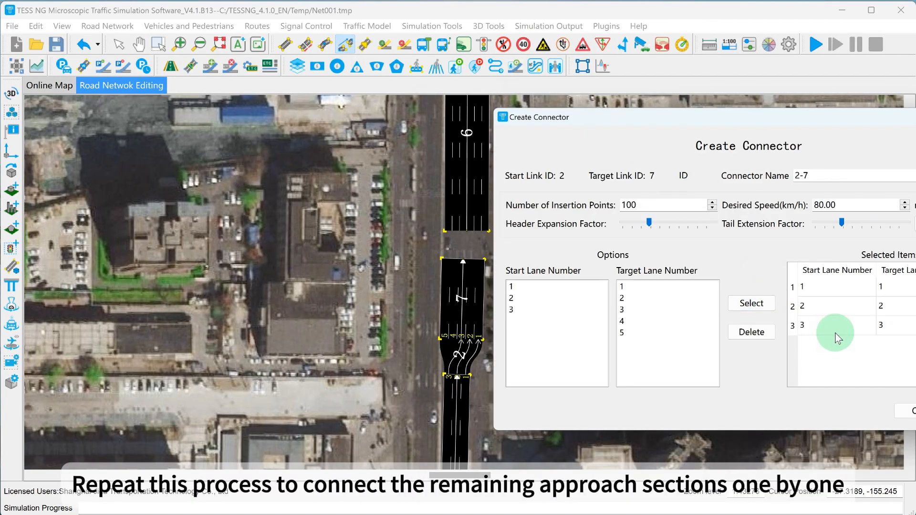
pyautogui.doubleClick(835, 329)
pyautogui.write('2')
pyautogui.click(563, 310)
pyautogui.click(639, 321)
pyautogui.click(759, 304)
pyautogui.click(659, 333)
pyautogui.click(909, 409)
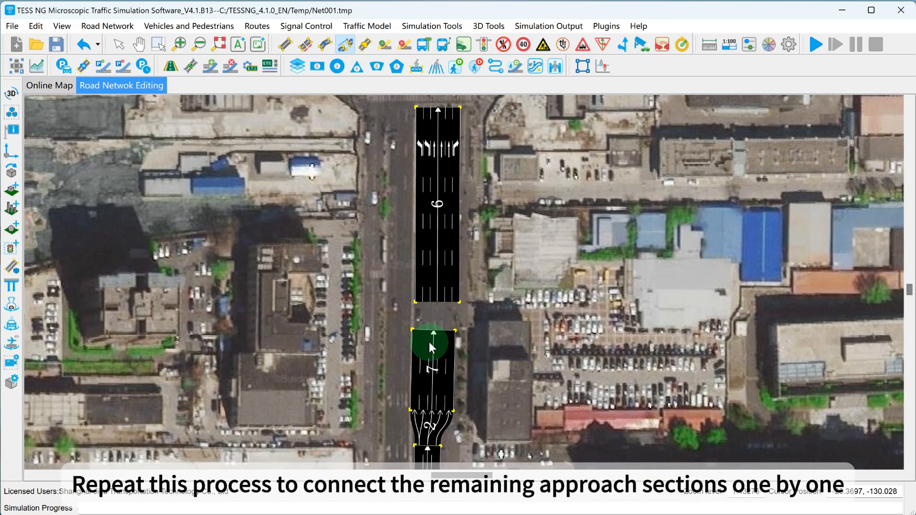
# Create the short connector from link 7 to link 6, adding a lane pair so the extra approach lane is fed
pyautogui.click(569, 299)
pyautogui.click(655, 342)
pyautogui.click(726, 308)
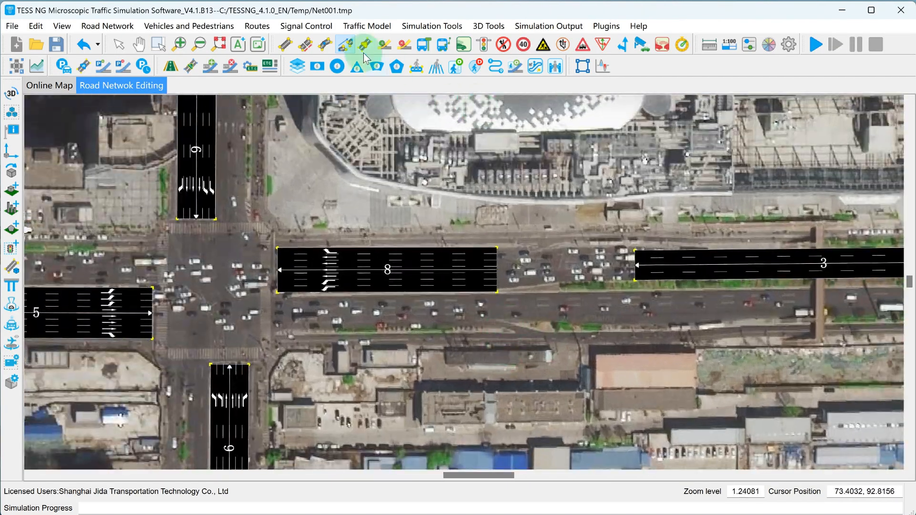
# Connect link 3 to link 8 with start lane 1 feeding target lanes 1–2, lane 2 feeding lanes 3–4 and lane 3 feeding lane 5
pyautogui.moveTo(630, 262); pyautogui.dragTo(483, 269)
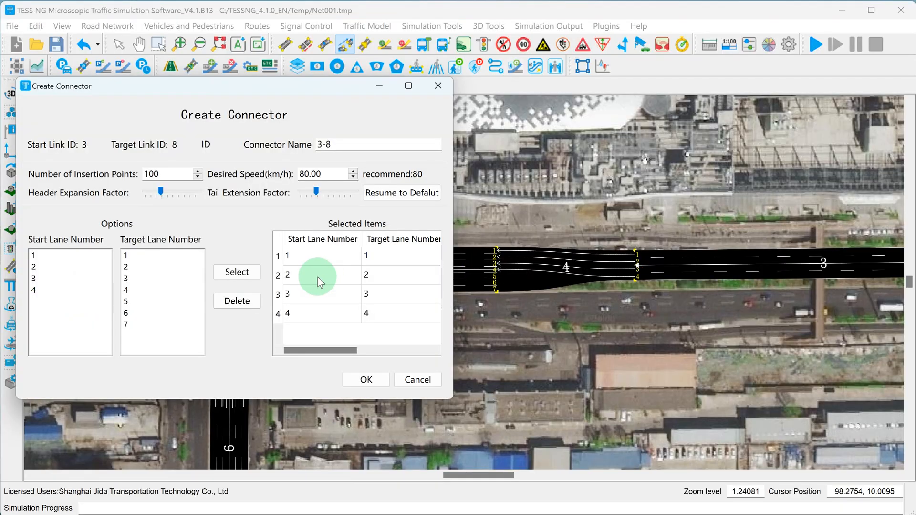
pyautogui.doubleClick(317, 276)
pyautogui.write('1')
pyautogui.doubleClick(310, 295)
pyautogui.write('2')
pyautogui.doubleClick(301, 315)
pyautogui.write('2')
pyautogui.click(72, 278)
pyautogui.click(167, 300)
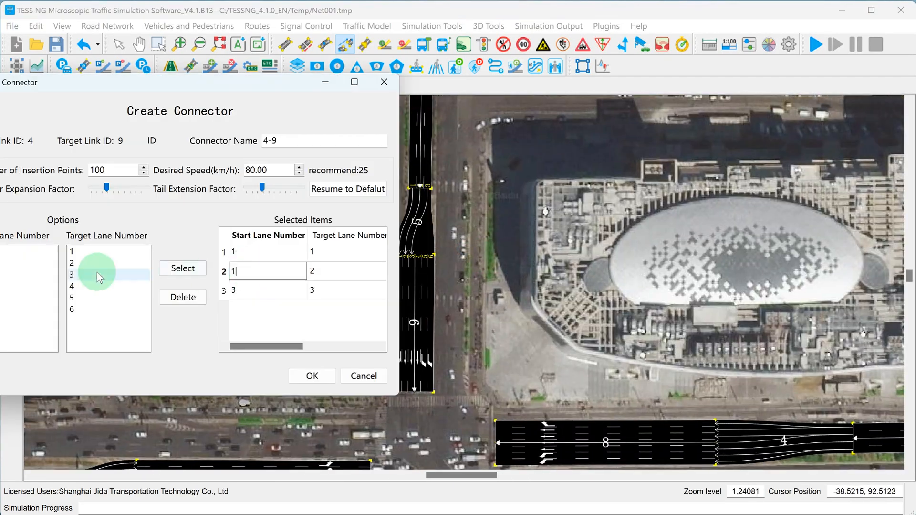
# Complete the link 4 to link 9 lane pairs: start lane 2 to target lane 4 and start lane 3 to target lanes 5 and 6
pyautogui.moveTo(250, 85); pyautogui.dragTo(261, 90)
pyautogui.click(67, 270)
pyautogui.click(157, 292)
pyautogui.click(235, 275)
pyautogui.click(67, 281)
pyautogui.click(162, 305)
pyautogui.click(235, 275)
pyautogui.click(171, 316)
pyautogui.click(234, 275)
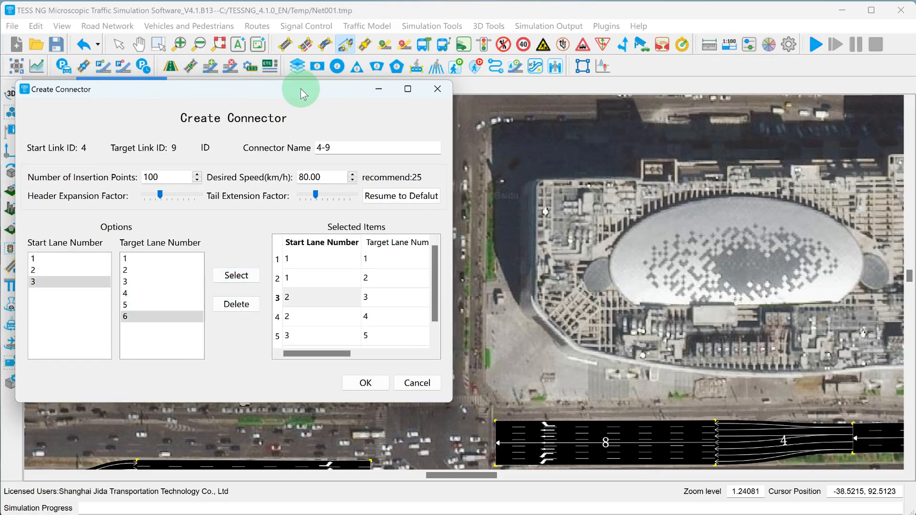
# Draw the west exit link about 284.5 m long with 4 lanes 3.5 m wide, and the three-lane south exit link
pyautogui.scroll(-5, 305, 244)
pyautogui.scroll(5, 323, 338)
pyautogui.moveTo(311, 334); pyautogui.dragTo(445, 373)
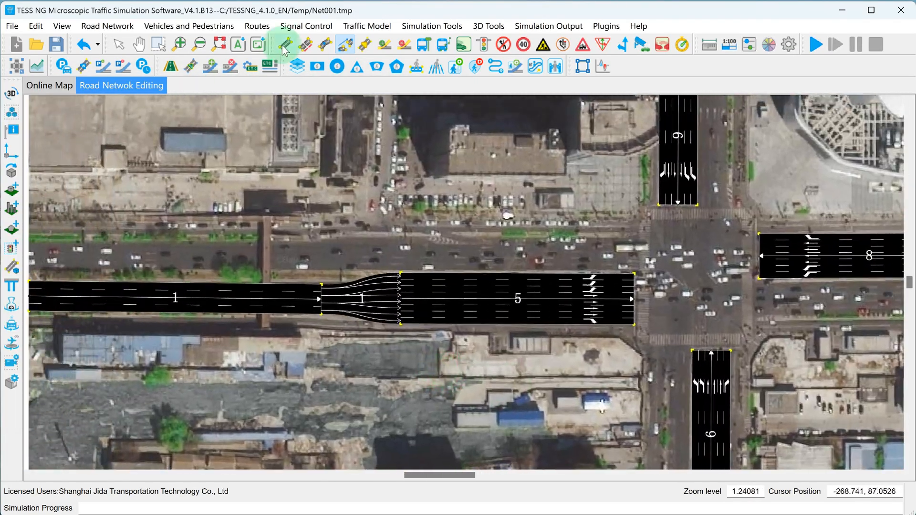
pyautogui.click(285, 45)
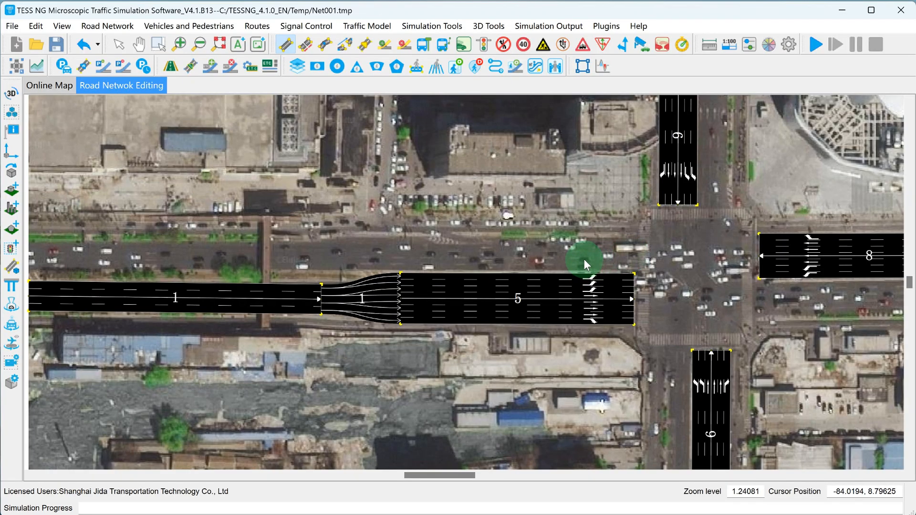
pyautogui.click(629, 253)
pyautogui.rightClick(38, 252)
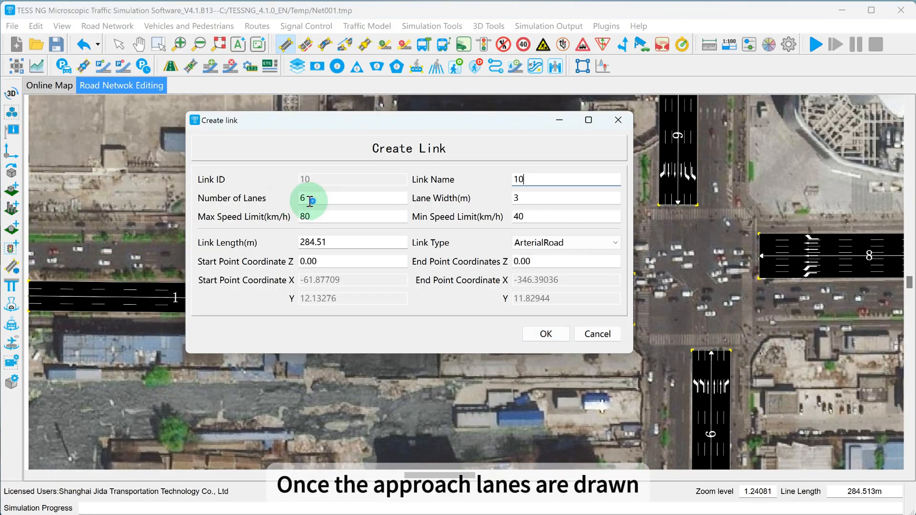
pyautogui.click(524, 196)
pyautogui.write('5')
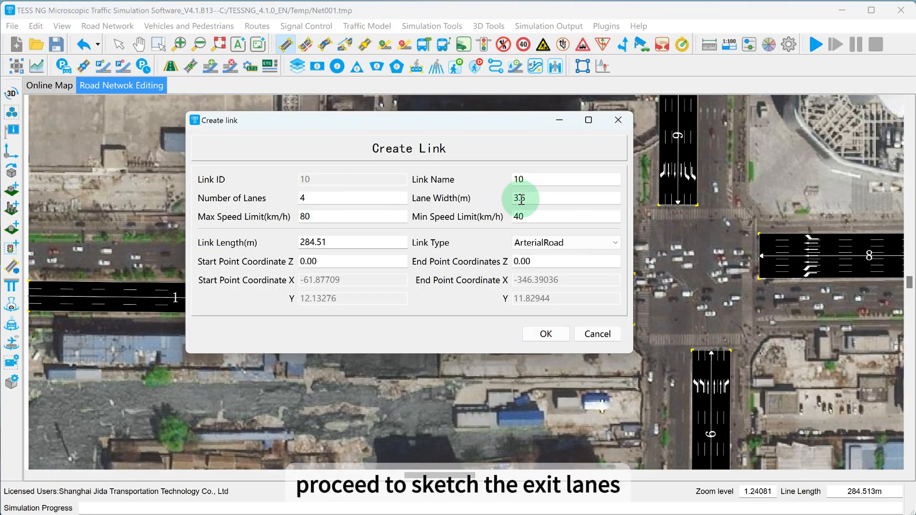
pyautogui.click(546, 333)
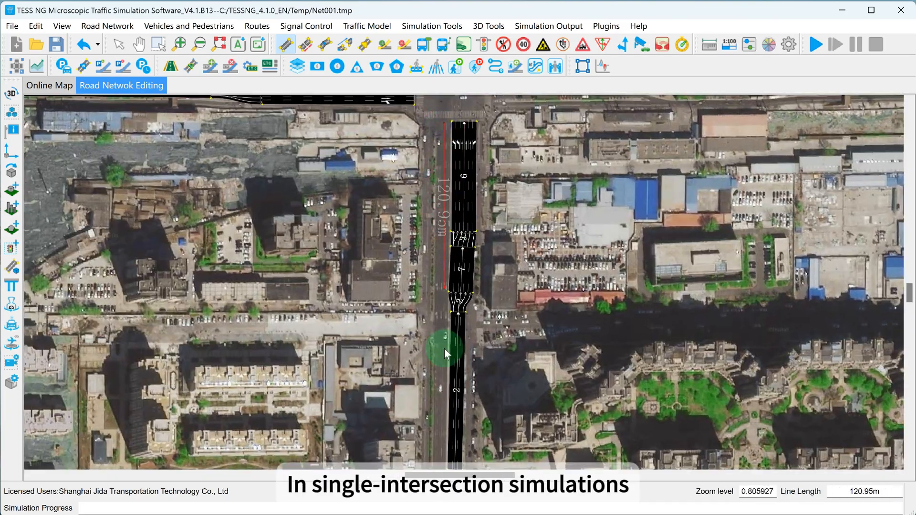
pyautogui.rightClick(439, 466)
pyautogui.click(546, 333)
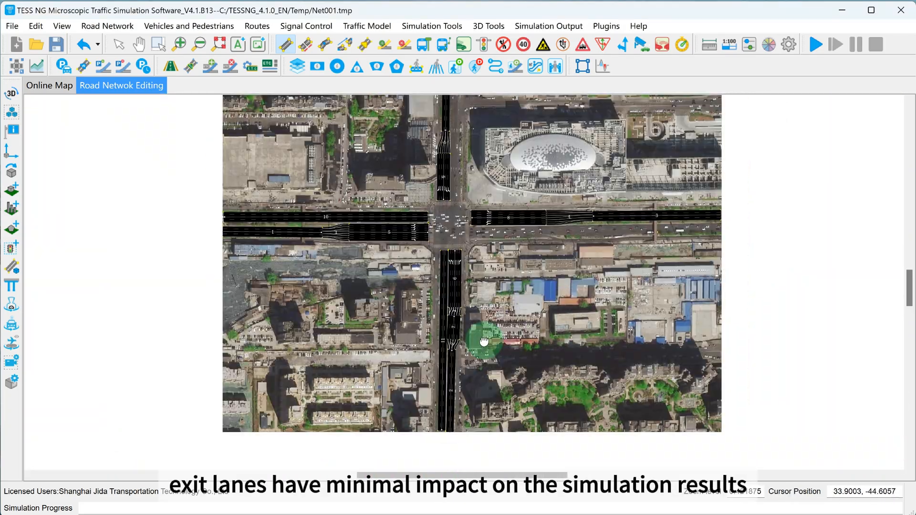
# Draw the east exit link about 328 m long beside links 8 and 3, with 4 lanes
pyautogui.scroll(4, 472, 330)
pyautogui.moveTo(484, 341); pyautogui.dragTo(261, 303)
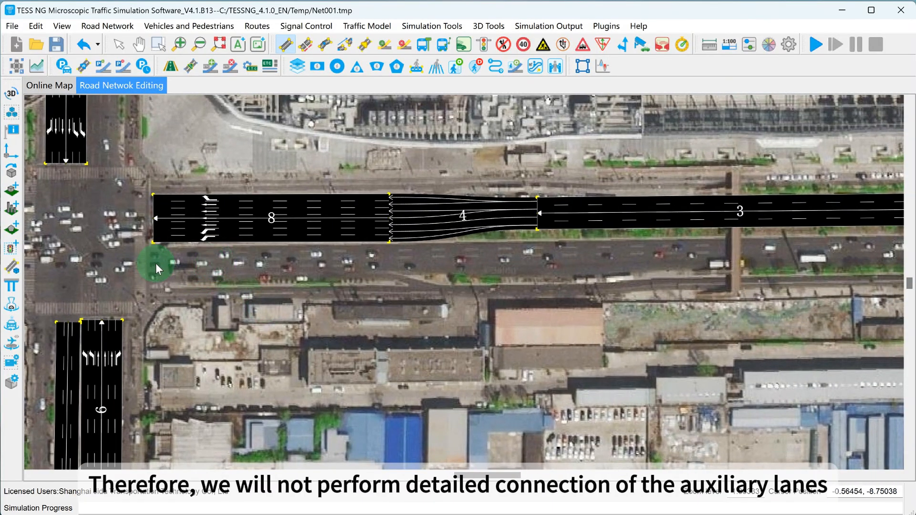
pyautogui.moveTo(157, 264); pyautogui.dragTo(785, 261)
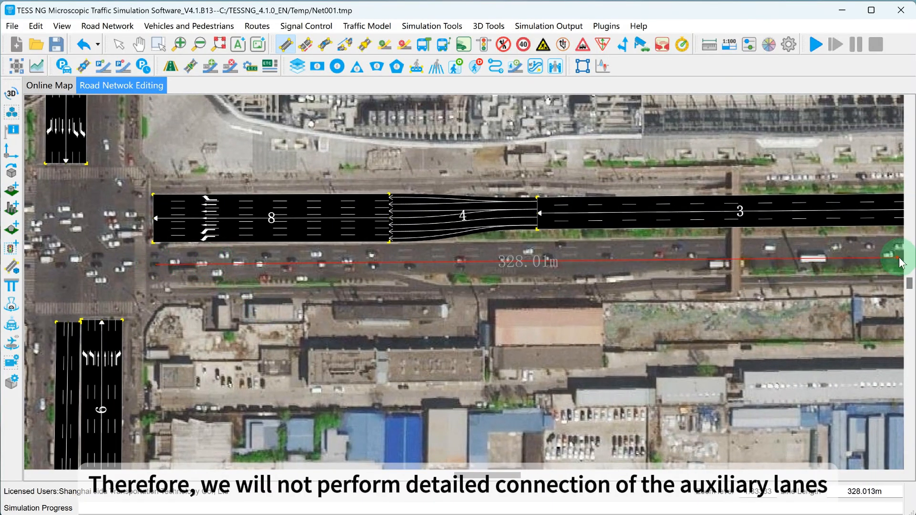
pyautogui.moveTo(899, 258); pyautogui.dragTo(899, 257)
pyautogui.moveTo(312, 198); pyautogui.dragTo(285, 198)
pyautogui.write('4')
pyautogui.click(534, 332)
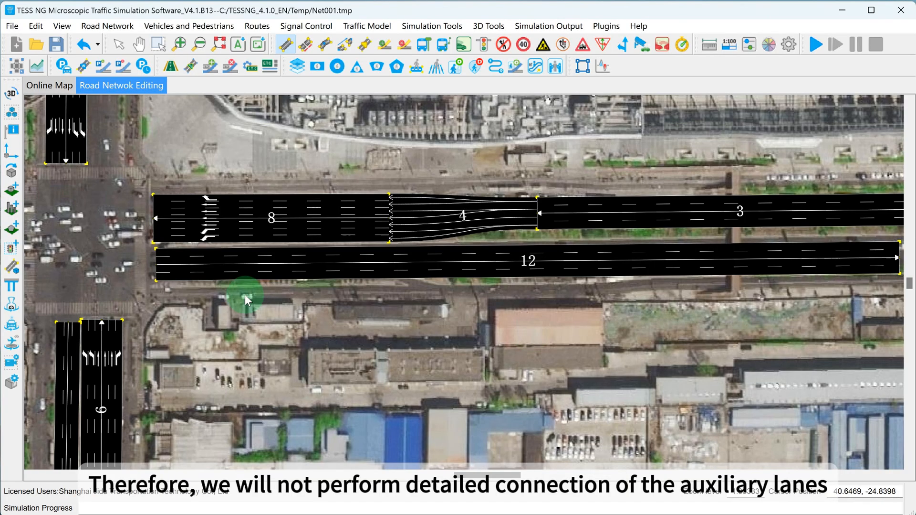
# Draw the north exit link about 206 m long beside links 9 and 4, with 3 lanes
pyautogui.scroll(-2, 110, 294)
pyautogui.moveTo(110, 294); pyautogui.dragTo(192, 303)
pyautogui.scroll(3, 193, 303)
pyautogui.scroll(-4, 238, 338)
pyautogui.moveTo(238, 337); pyautogui.dragTo(374, 436)
pyautogui.scroll(-3, 372, 430)
pyautogui.scroll(2, 366, 312)
pyautogui.moveTo(366, 311); pyautogui.dragTo(329, 364)
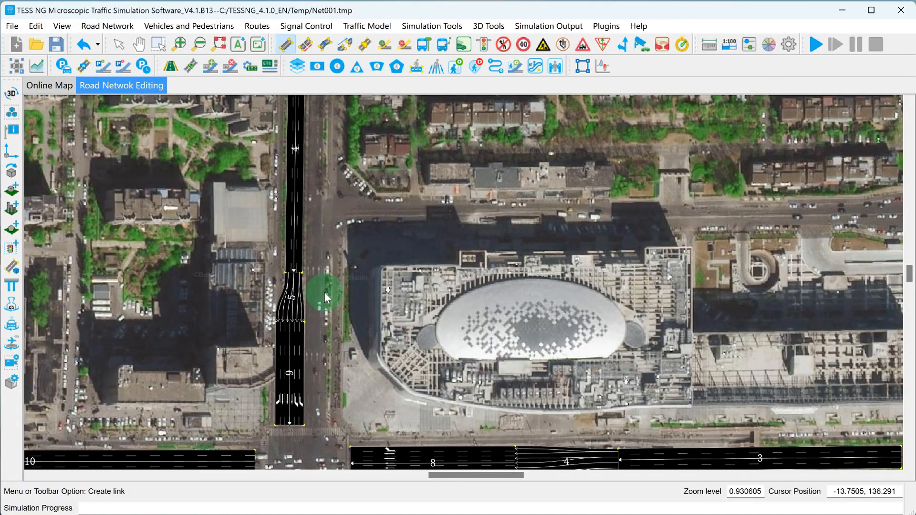
pyautogui.moveTo(317, 426); pyautogui.dragTo(319, 96)
pyautogui.doubleClick(307, 198)
pyautogui.write('3')
pyautogui.click(529, 332)
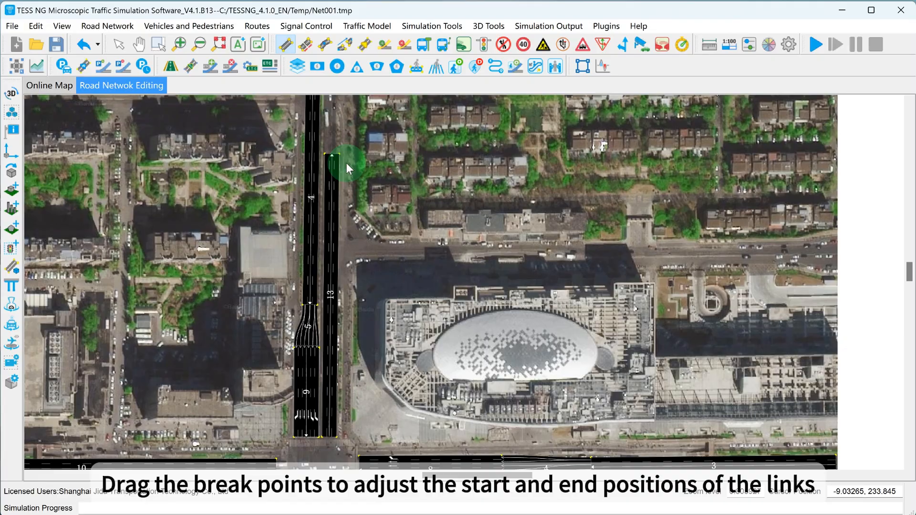
# Extend the far end of north exit link 13 to the northern edge of the base map
pyautogui.scroll(1, 347, 163)
pyautogui.scroll(-1, 339, 162)
pyautogui.moveTo(330, 157); pyautogui.dragTo(332, 104)
pyautogui.scroll(-2, 333, 101)
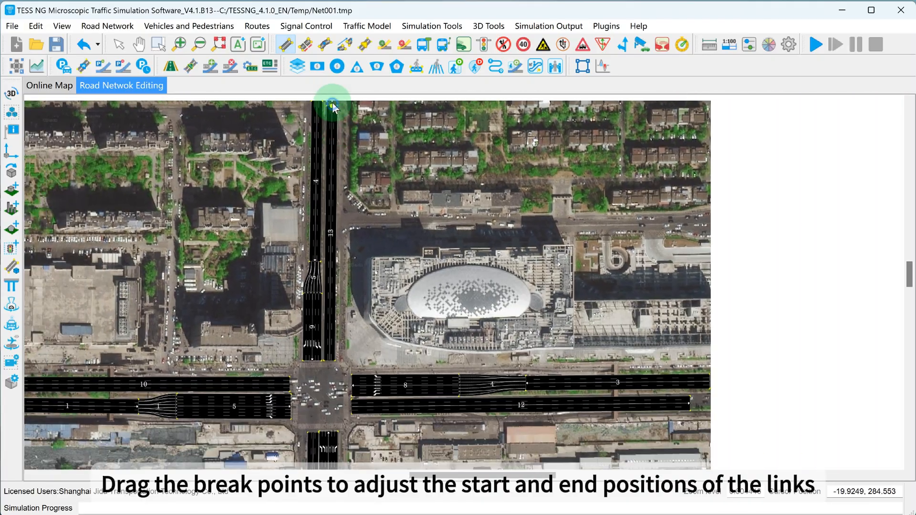
# Adjust the start point of the south exit link at the intersection so it lines up beside link 6
pyautogui.scroll(4, 334, 377)
pyautogui.scroll(1, 322, 329)
pyautogui.scroll(-7, 391, 325)
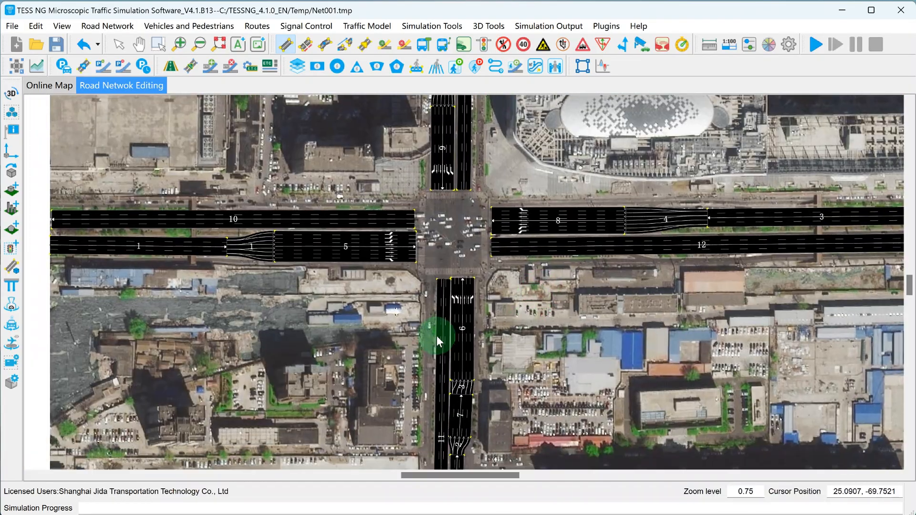
pyautogui.scroll(9, 443, 253)
pyautogui.moveTo(448, 304); pyautogui.dragTo(445, 305)
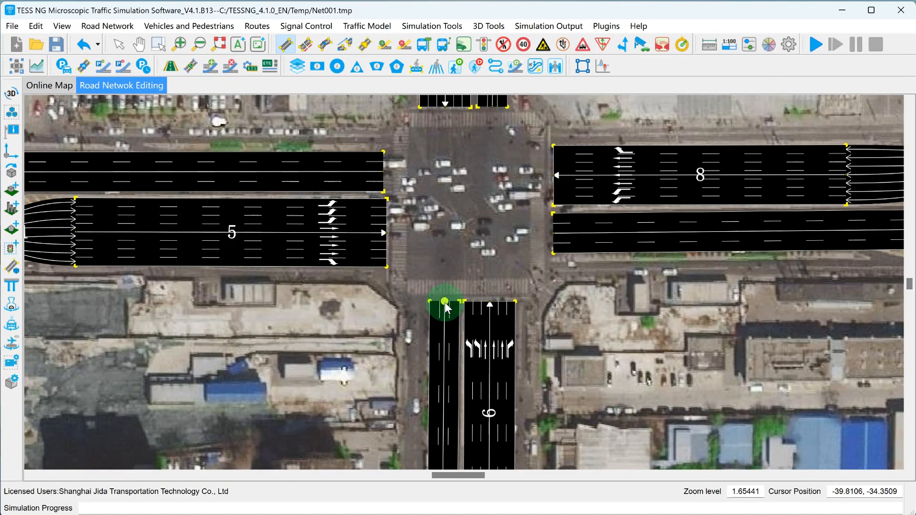
pyautogui.moveTo(476, 241); pyautogui.dragTo(451, 298)
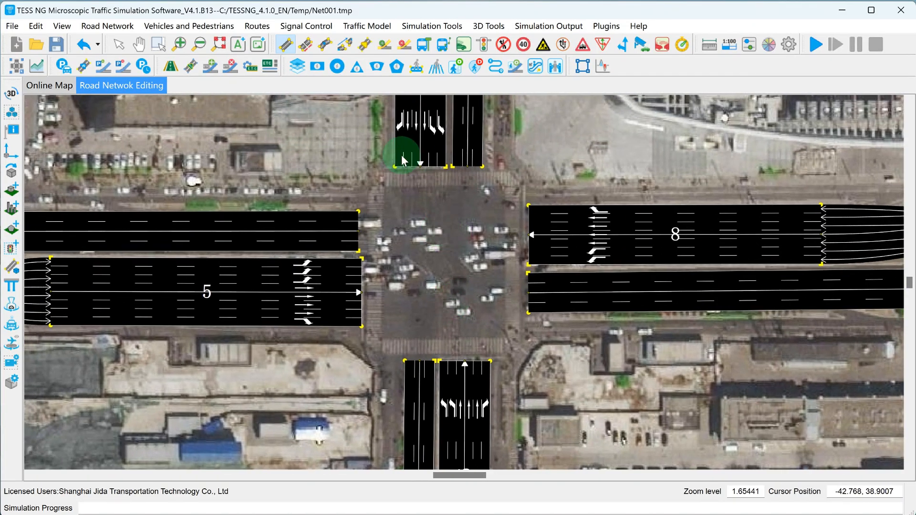
# Draw a left-turn connector from the end of link 5 to the start of link 13, keeping the intersection clear of the dialog
pyautogui.moveTo(403, 159); pyautogui.dragTo(354, 136)
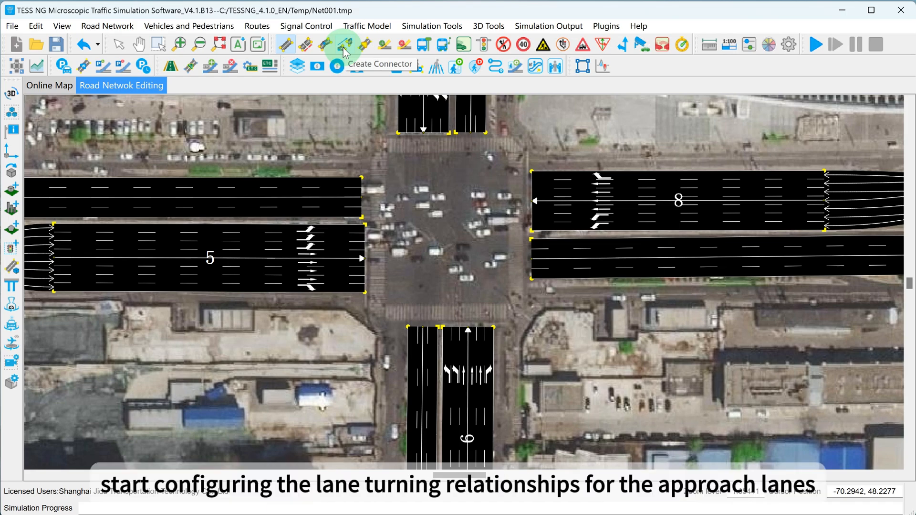
pyautogui.scroll(-3, 402, 269)
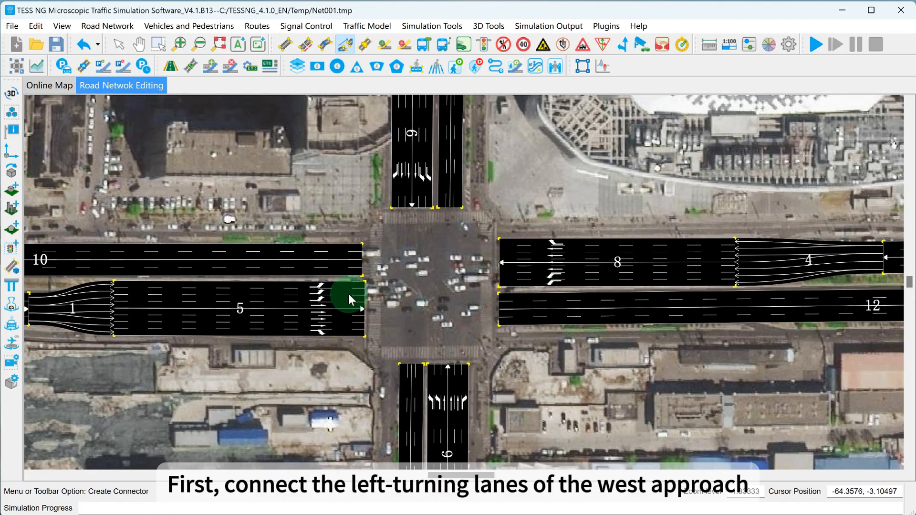
pyautogui.moveTo(349, 295)
pyautogui.mouseDown()
pyautogui.moveTo(461, 226)
pyautogui.moveTo(454, 204)
pyautogui.mouseUp()
pyautogui.moveTo(142, 84); pyautogui.dragTo(674, 98)
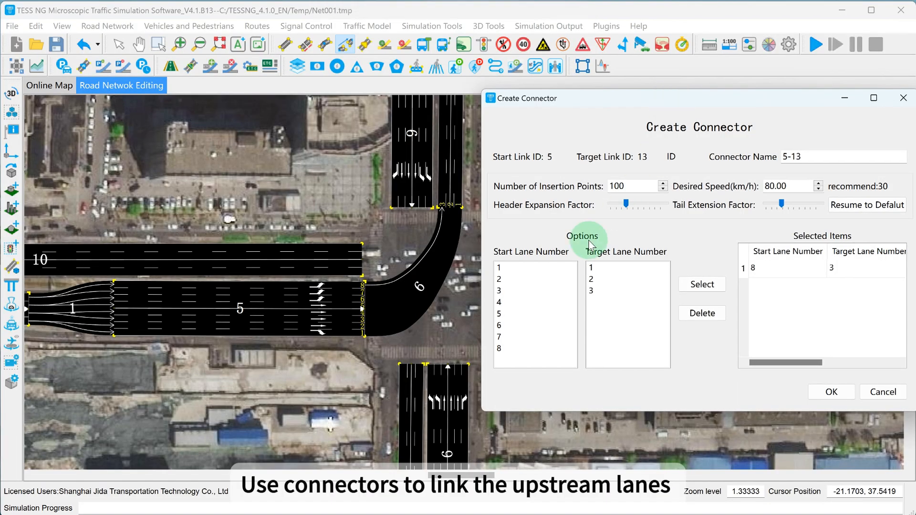
# Add lane pairs from start lane 7 to target lane 2 and start lane 6 to target lane 1, and create the connector
pyautogui.click(525, 337)
pyautogui.click(605, 278)
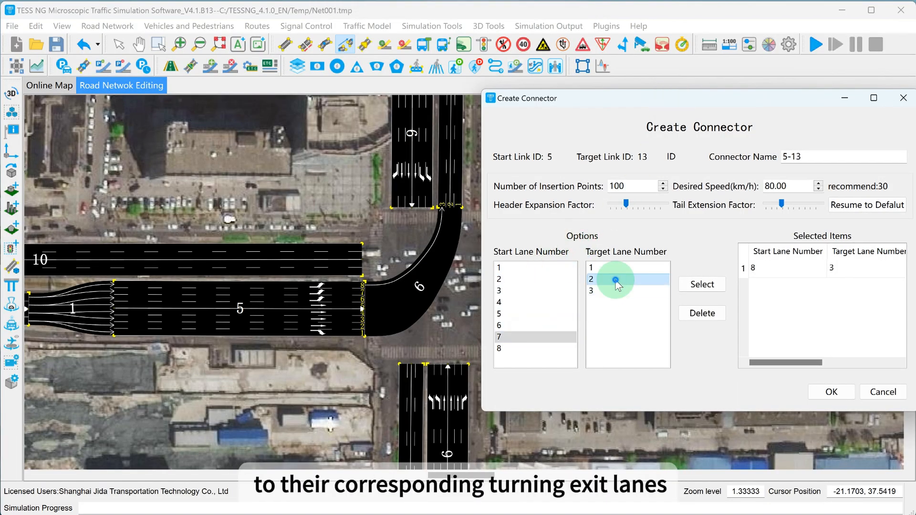
pyautogui.click(702, 285)
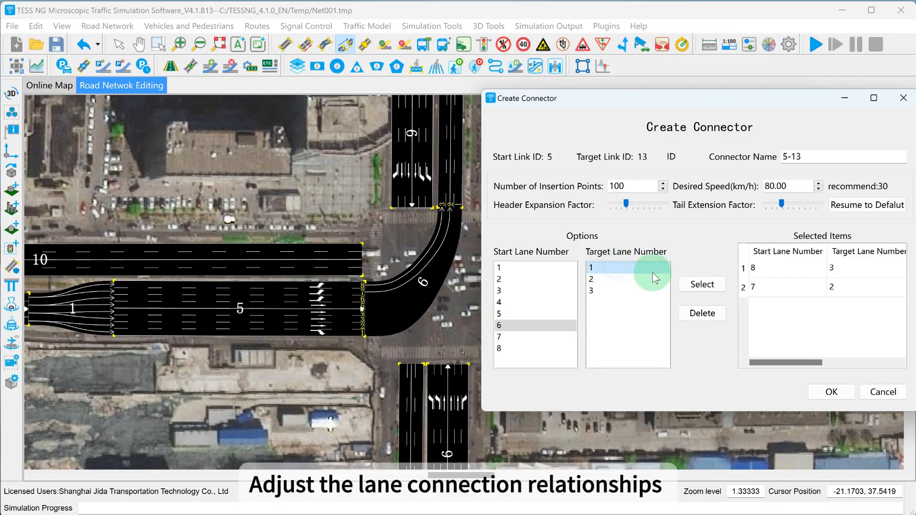
pyautogui.click(696, 284)
pyautogui.click(822, 392)
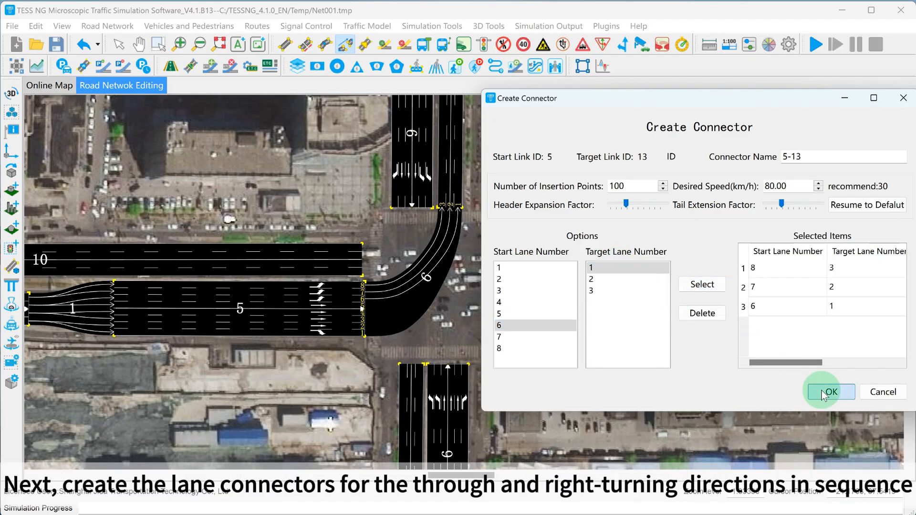
pyautogui.click(823, 391)
# Create the through connector from link 5 to link 12 with start lanes 2, 3, 4 and 5 feeding target lanes 1, 2, 3 and 4
pyautogui.moveTo(466, 335); pyautogui.dragTo(414, 306)
pyautogui.scroll(2, 413, 305)
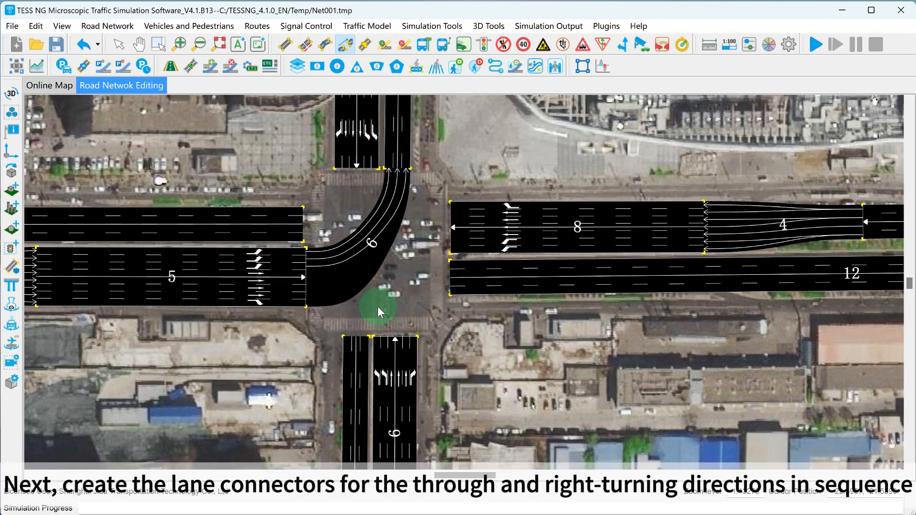
pyautogui.moveTo(293, 286); pyautogui.dragTo(482, 285)
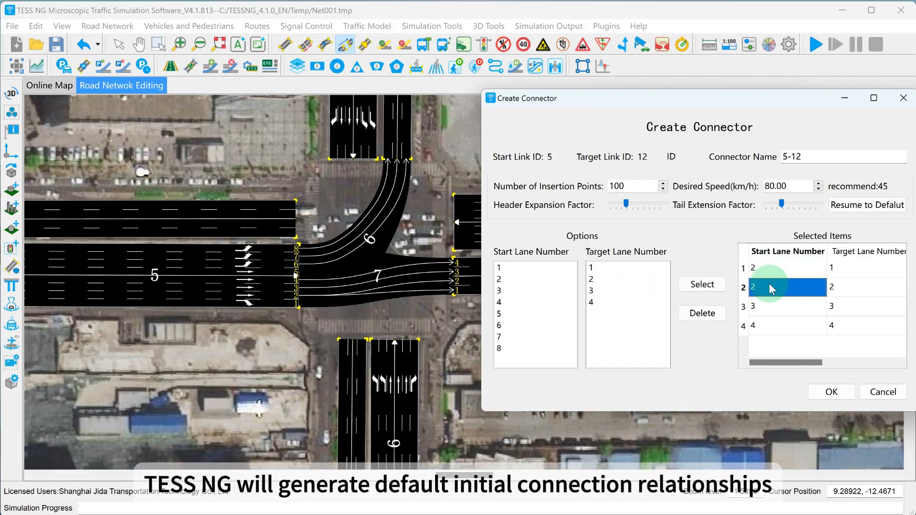
pyautogui.write('3')
pyautogui.doubleClick(769, 304)
pyautogui.write('4')
pyautogui.doubleClick(768, 327)
pyautogui.write('5')
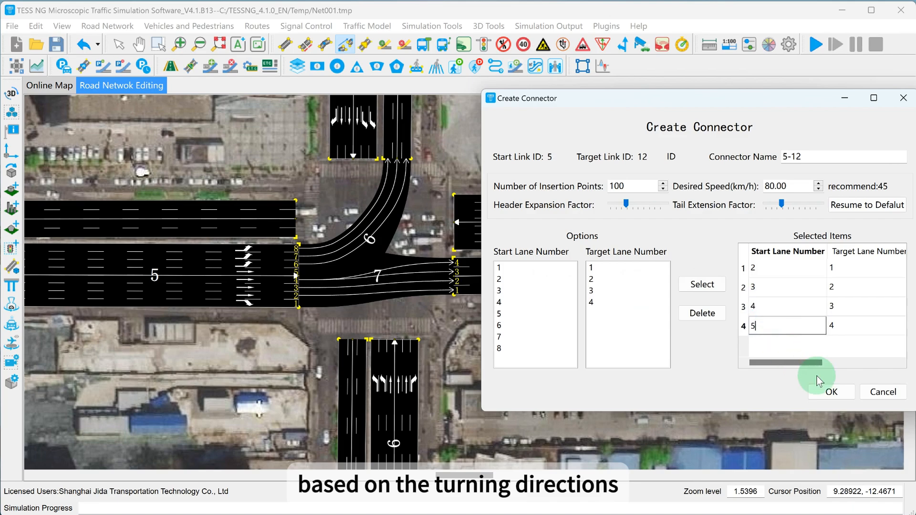
pyautogui.click(832, 392)
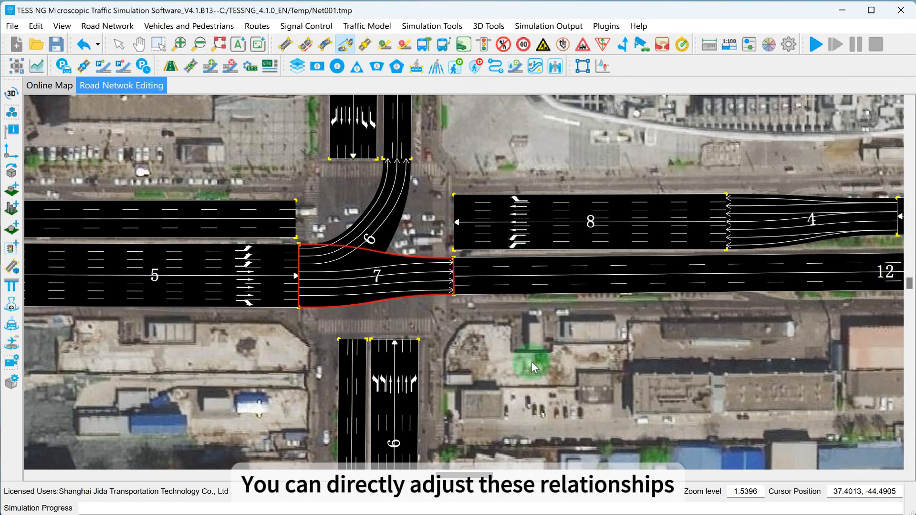
# Create the right-turn connector from link 5 to link 11 with start lane 1 feeding target lane 1
pyautogui.moveTo(532, 357); pyautogui.dragTo(607, 292)
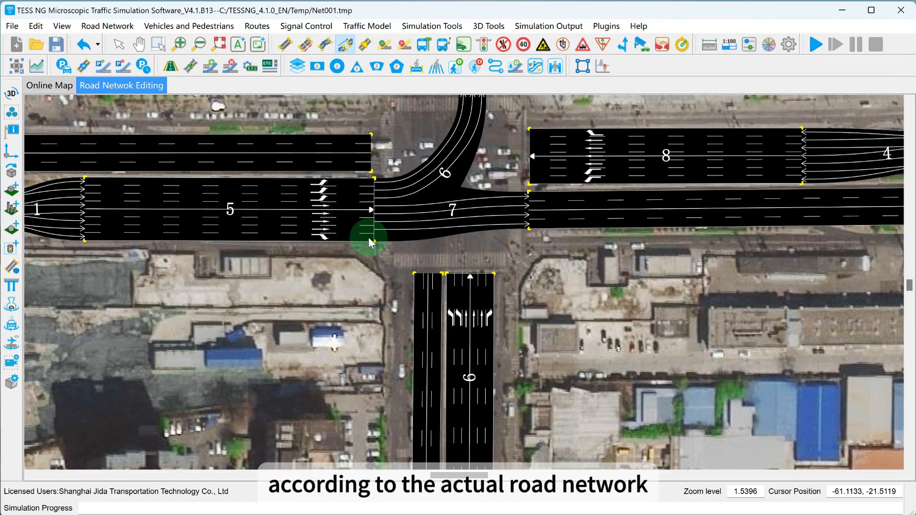
pyautogui.moveTo(367, 235); pyautogui.dragTo(417, 283)
pyautogui.click(637, 286)
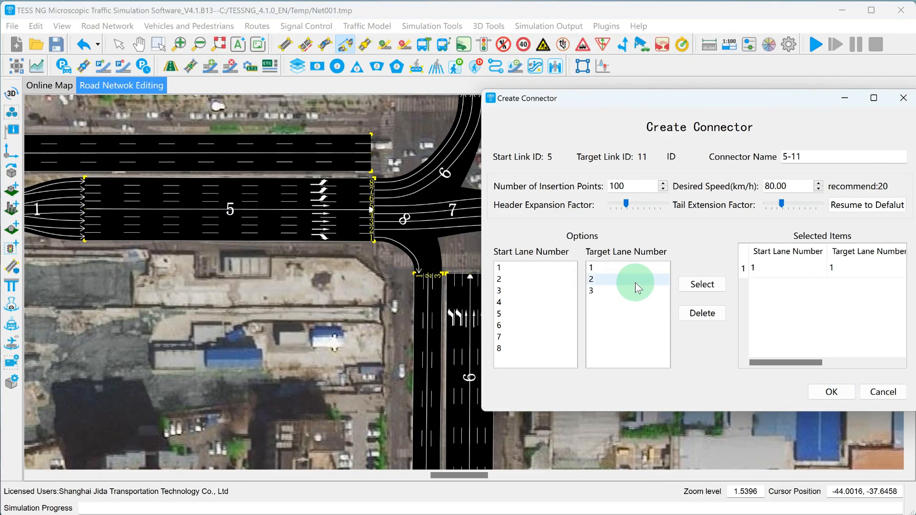
pyautogui.click(837, 390)
# Create the left-turn connector from link 6 to link 10 with start lanes 6 and 5 feeding target lanes 4 and 3
pyautogui.moveTo(540, 286); pyautogui.dragTo(525, 368)
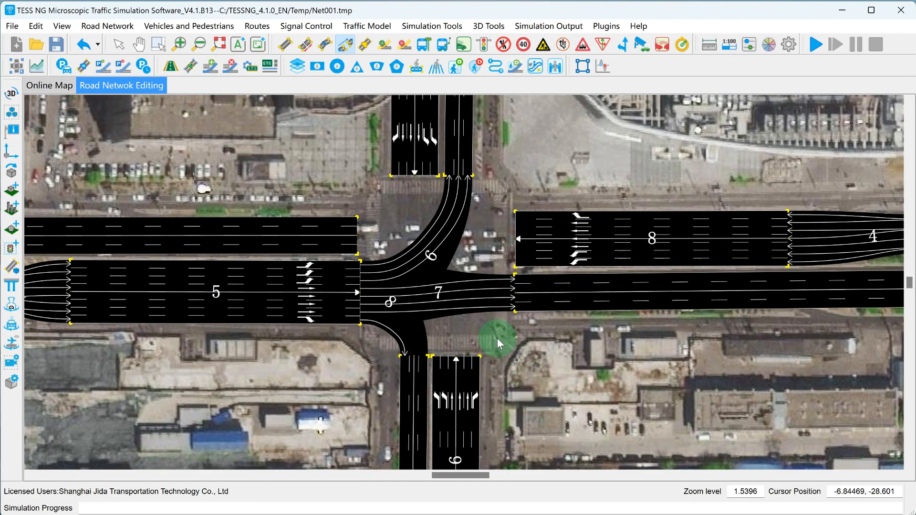
pyautogui.scroll(1, 494, 337)
pyautogui.moveTo(435, 366); pyautogui.dragTo(333, 230)
pyautogui.click(533, 314)
pyautogui.click(630, 291)
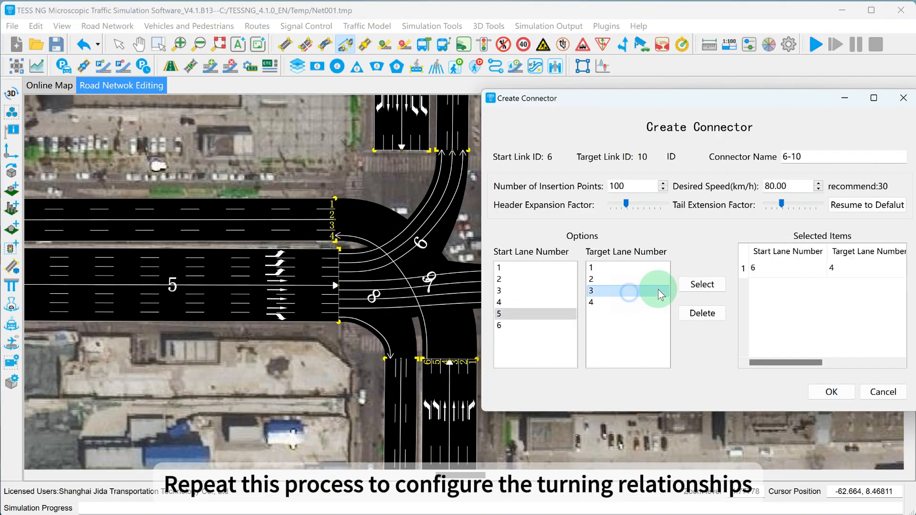
pyautogui.click(701, 284)
pyautogui.click(831, 391)
# Connect link 6 to link 13 with start lanes 1–3 feeding target lanes 1–3, and to link 12 with lane 1 feeding lane 1
pyautogui.moveTo(511, 342); pyautogui.dragTo(510, 390)
pyautogui.moveTo(453, 410); pyautogui.dragTo(453, 200)
pyautogui.click(773, 271)
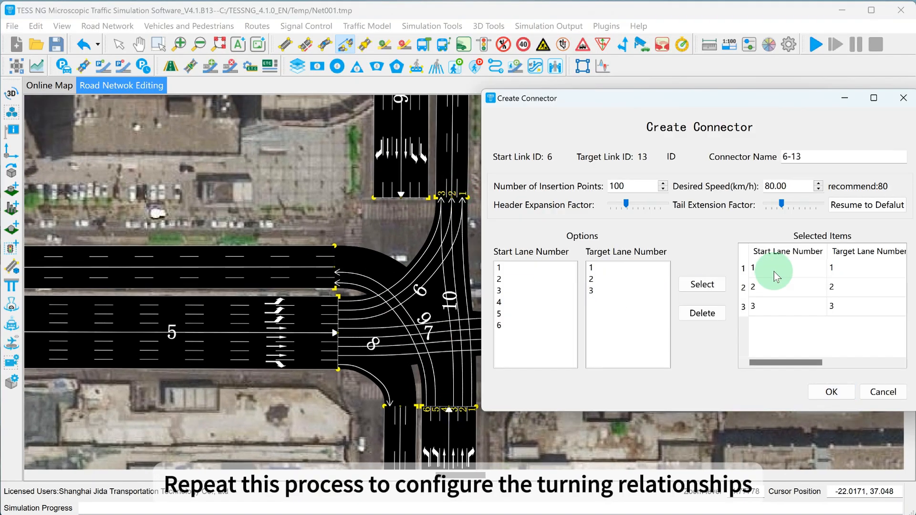
pyautogui.click(830, 390)
pyautogui.moveTo(472, 415); pyautogui.dragTo(520, 355)
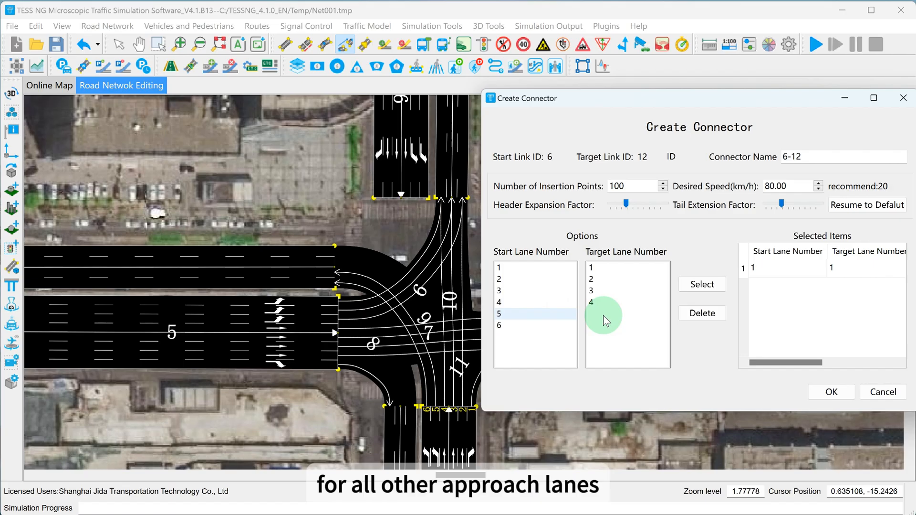
pyautogui.click(832, 390)
# Create the left-turn connector from link 8 to link 11 with start lanes 7 and 6 feeding target lanes 3 and 2
pyautogui.moveTo(567, 395); pyautogui.dragTo(630, 364)
pyautogui.moveTo(586, 270); pyautogui.dragTo(467, 382)
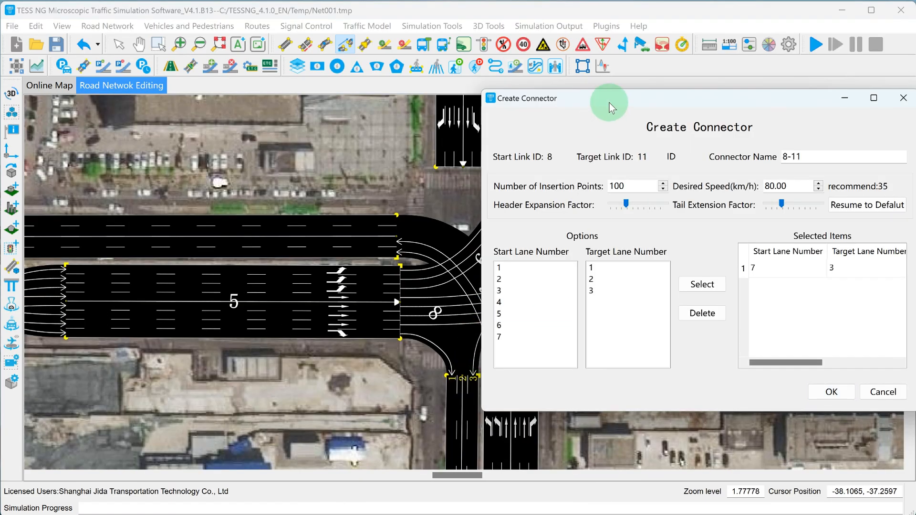
pyautogui.moveTo(610, 103); pyautogui.dragTo(662, 136)
pyautogui.click(573, 357)
pyautogui.click(668, 312)
pyautogui.click(761, 317)
pyautogui.click(884, 424)
# Create the through connector from link 8 to link 10, shifting the start lanes up by one so lane 2 feeds target lane 1
pyautogui.moveTo(357, 192); pyautogui.dragTo(332, 208)
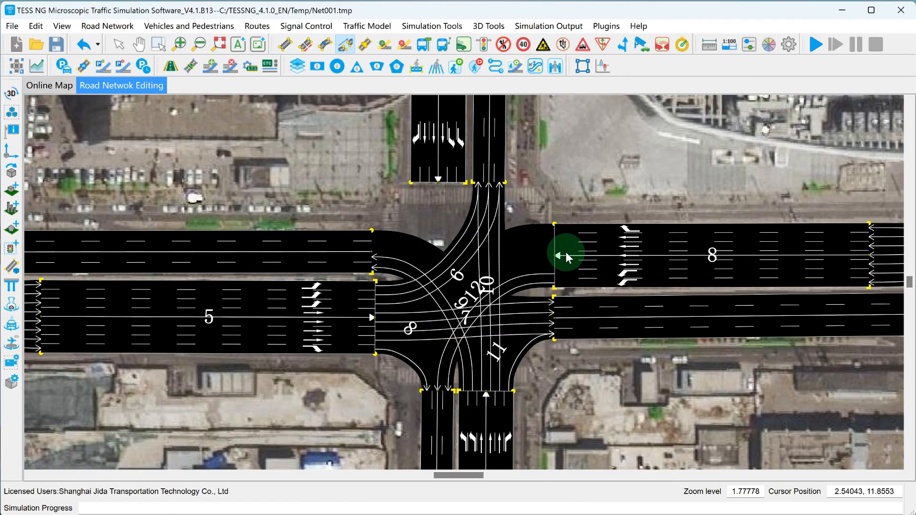
pyautogui.moveTo(567, 252); pyautogui.dragTo(360, 250)
pyautogui.moveTo(670, 134); pyautogui.dragTo(14, 128)
pyautogui.click(219, 298)
pyautogui.write('2')
pyautogui.click(210, 314)
pyautogui.write('3')
pyautogui.click(201, 334)
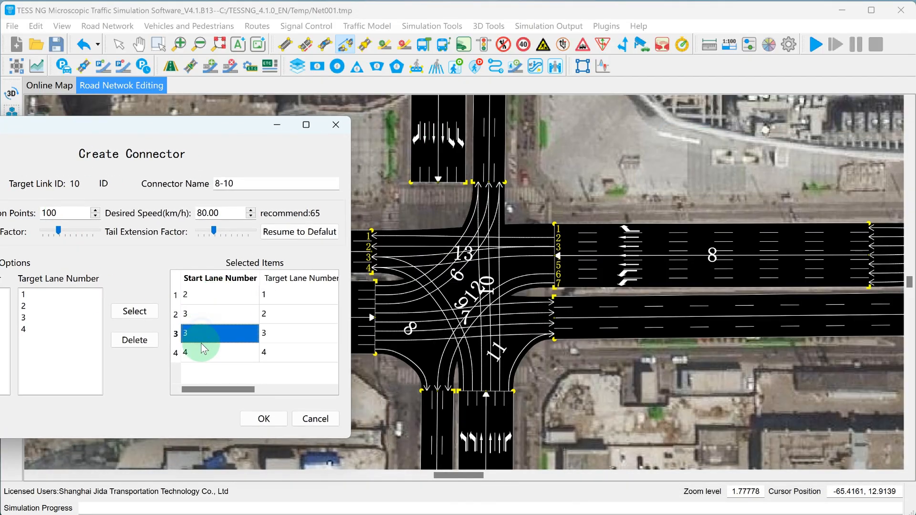
pyautogui.click(255, 417)
# Create the left-turn connector from link 9 to link 12 with start lanes 6 and 5 feeding target lanes 4 and 3
pyautogui.moveTo(494, 178)
pyautogui.mouseDown()
pyautogui.moveTo(497, 207)
pyautogui.moveTo(468, 180)
pyautogui.moveTo(580, 298)
pyautogui.mouseUp()
pyautogui.click(299, 221)
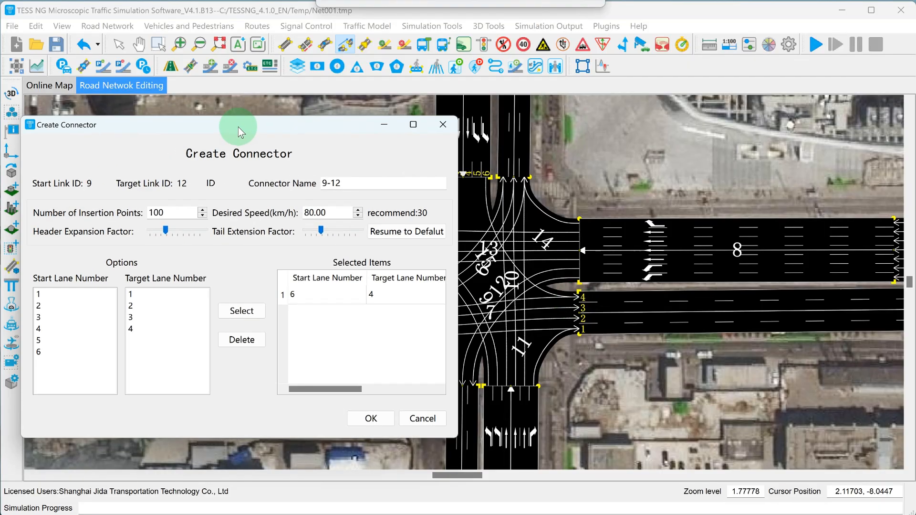
pyautogui.click(75, 340)
pyautogui.click(147, 316)
pyautogui.click(242, 311)
pyautogui.click(371, 413)
# Connect link 9 to link 11 with start lanes 2–4 feeding target lanes 1–3, and add the right-turn connector from link 9 to link 10
pyautogui.click(279, 198)
pyautogui.moveTo(458, 174); pyautogui.dragTo(414, 369)
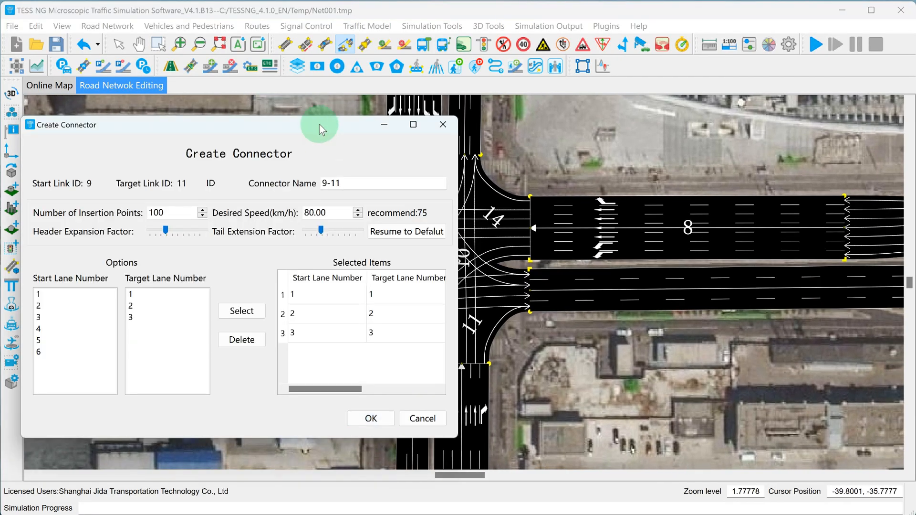
pyautogui.moveTo(320, 126); pyautogui.dragTo(205, 127)
pyautogui.doubleClick(194, 298)
pyautogui.write('2')
pyautogui.doubleClick(195, 315)
pyautogui.write('3')
pyautogui.doubleClick(194, 333)
pyautogui.write('4')
pyautogui.click(253, 420)
pyautogui.moveTo(392, 152); pyautogui.dragTo(335, 211)
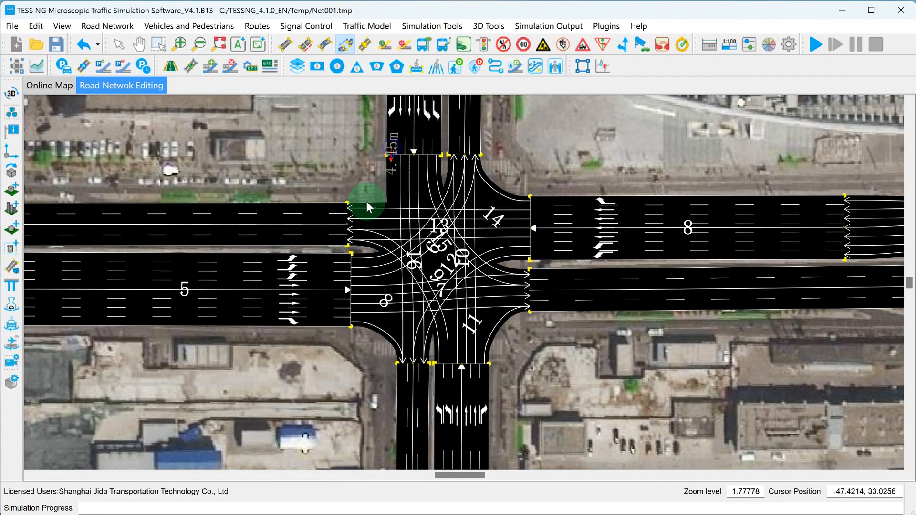
pyautogui.click(247, 422)
# Switch the completed intersection network to the 3D view
pyautogui.scroll(-10, 289, 182)
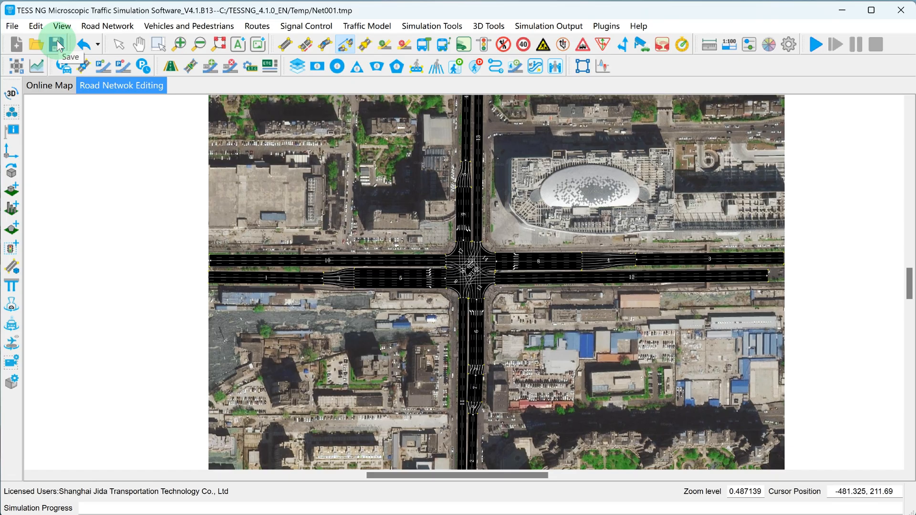
pyautogui.moveTo(326, 183); pyautogui.dragTo(308, 190)
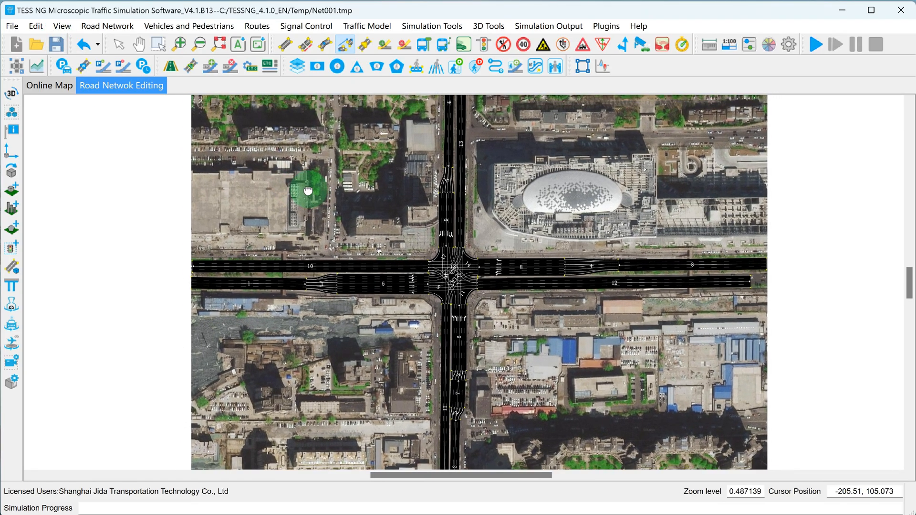
pyautogui.click(13, 97)
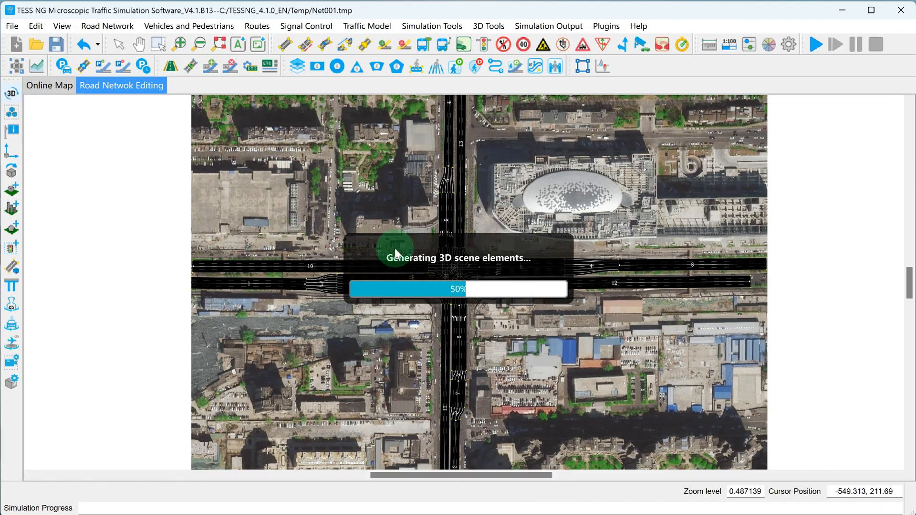